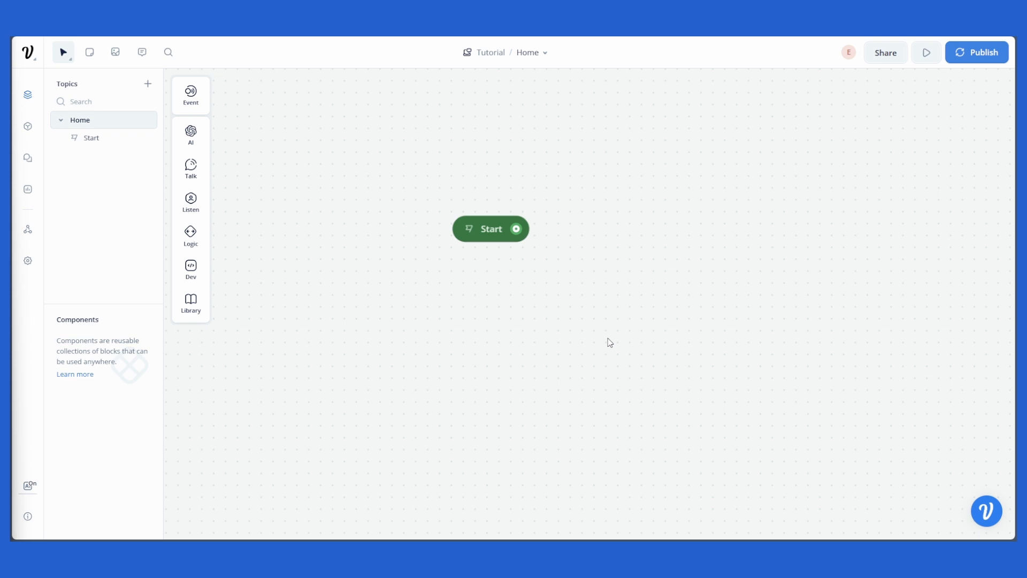
drag(610, 342, 430, 390)
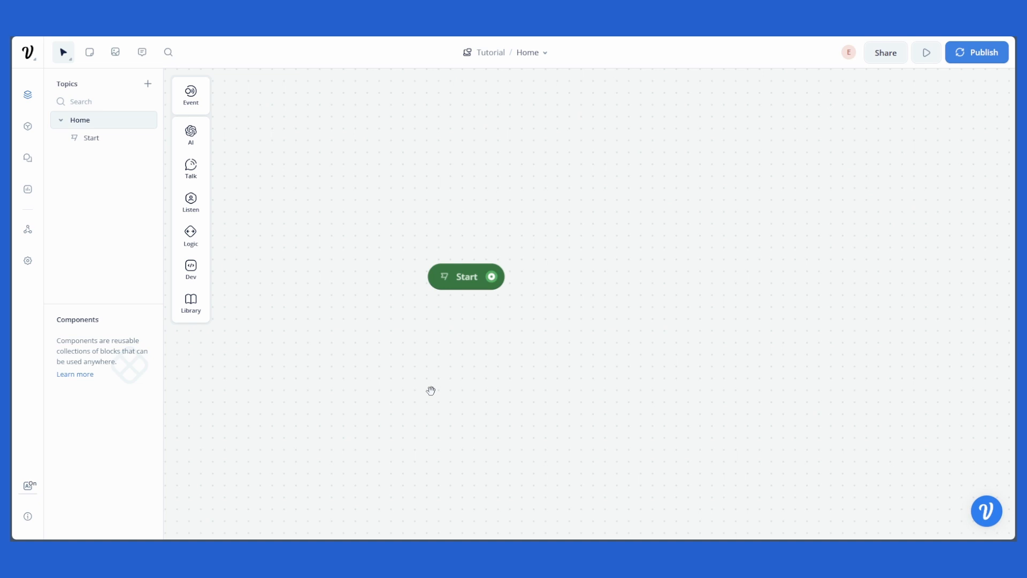
drag(430, 391, 466, 376)
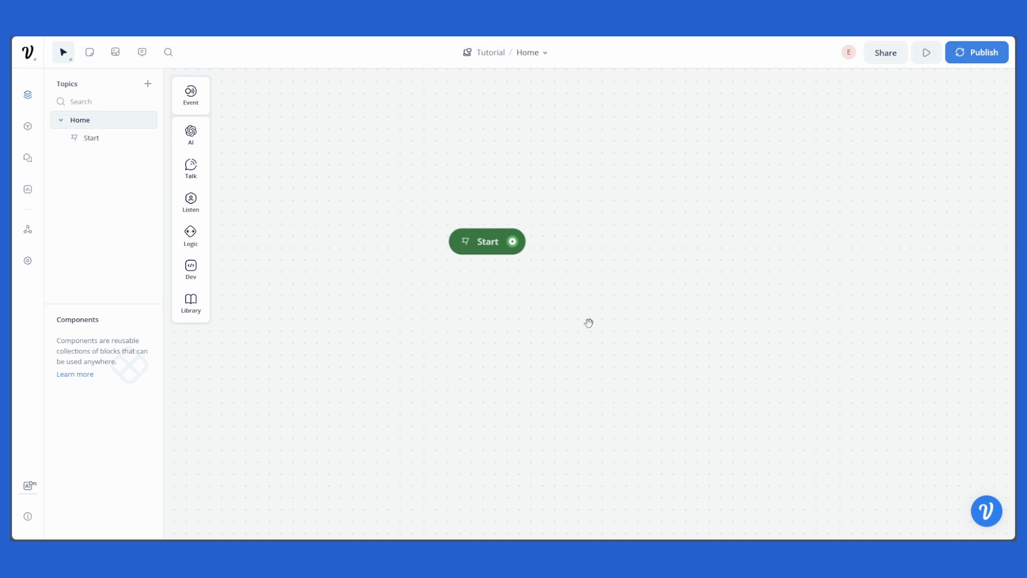
drag(588, 323, 589, 320)
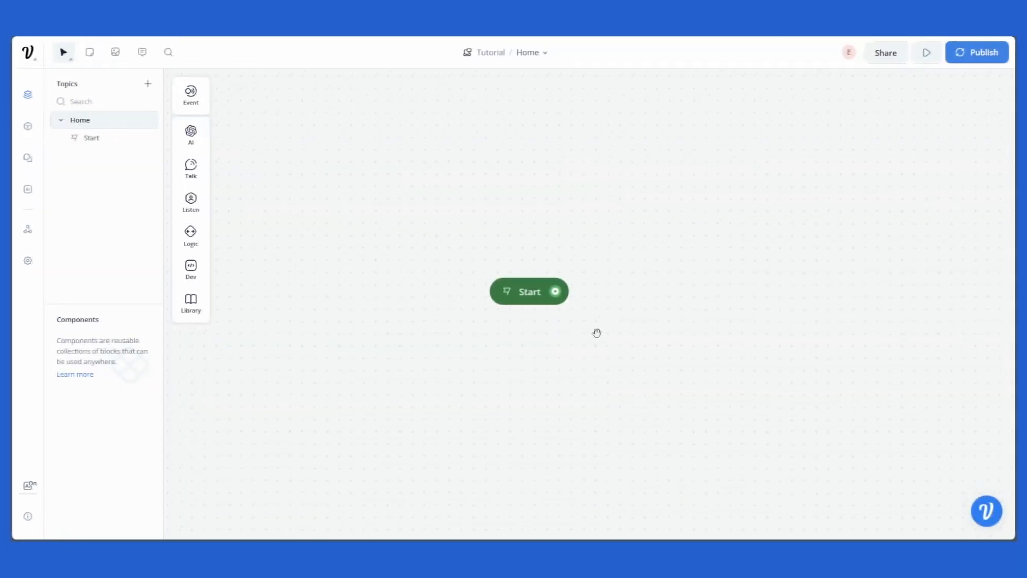
drag(596, 333, 582, 306)
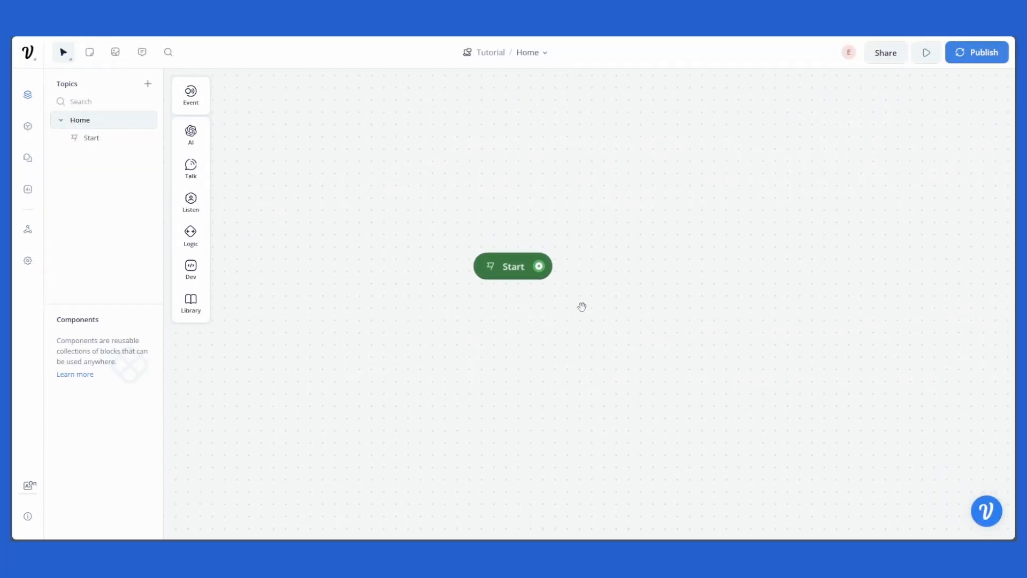
Step: Import the Wikipedia Polar_bear page URL as a new knowledge base data source
click(28, 129)
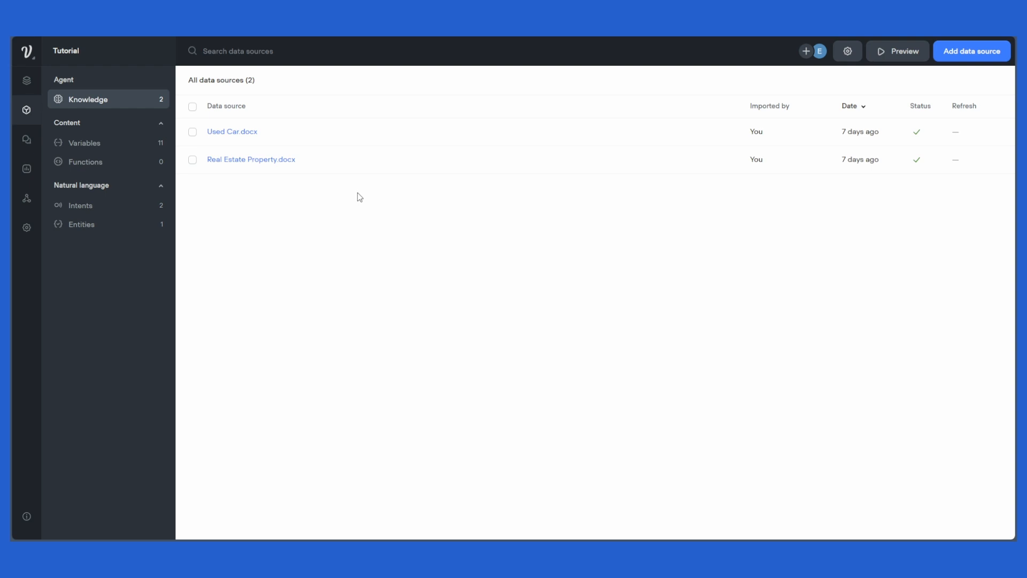
click(990, 57)
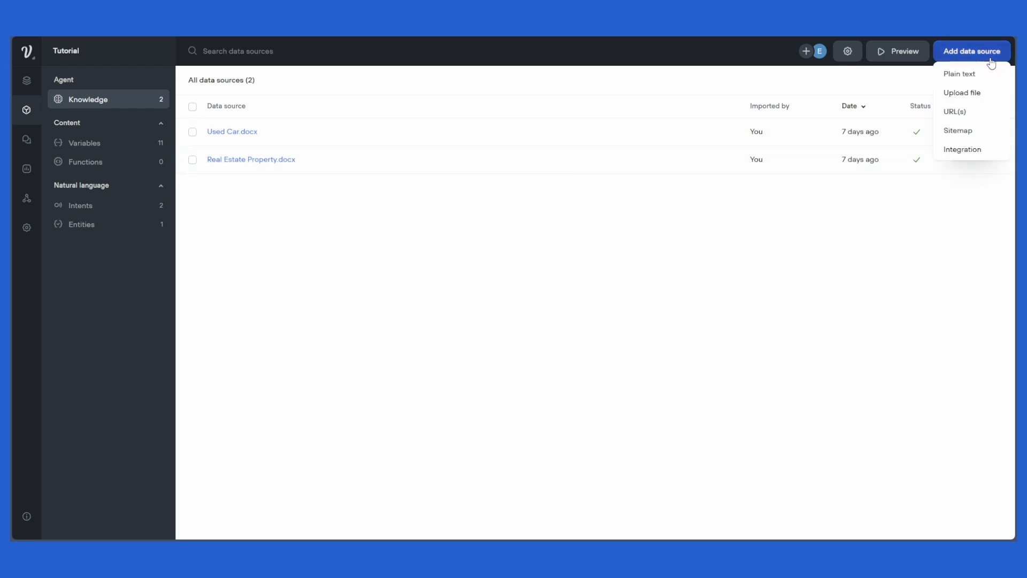
click(962, 113)
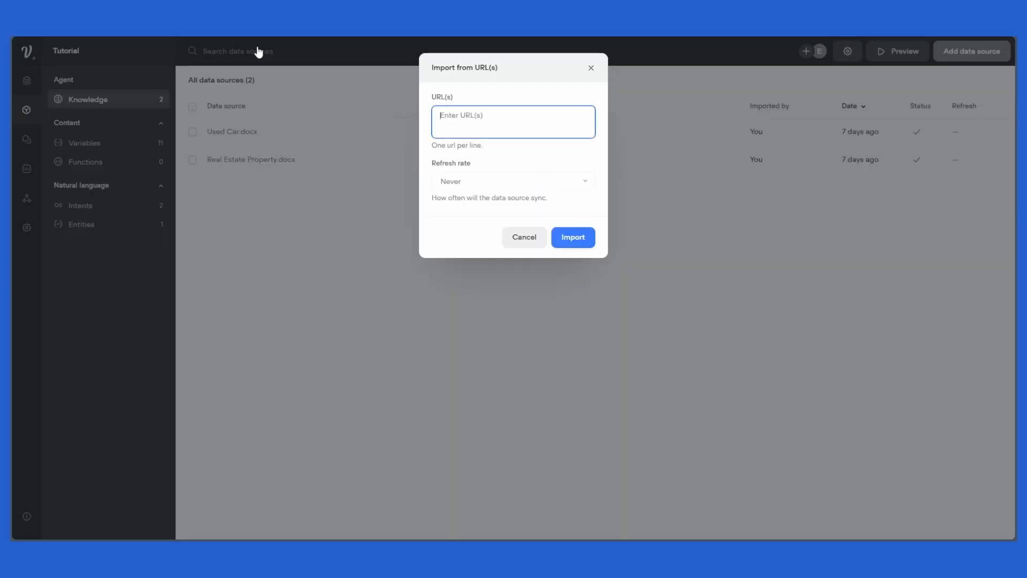
text(https://en.wikipedia.org/wiki/Polar_bear)
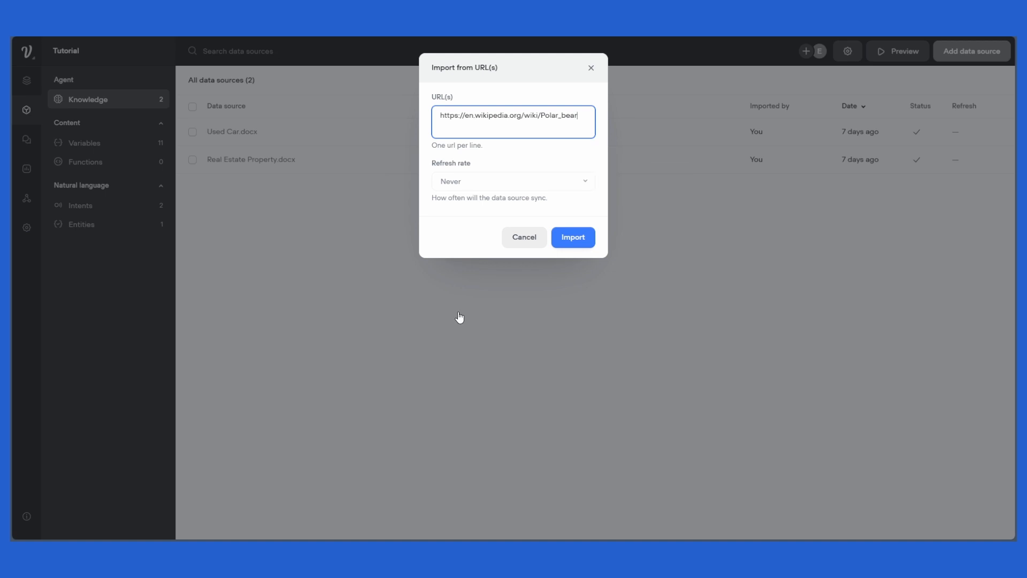
click(576, 239)
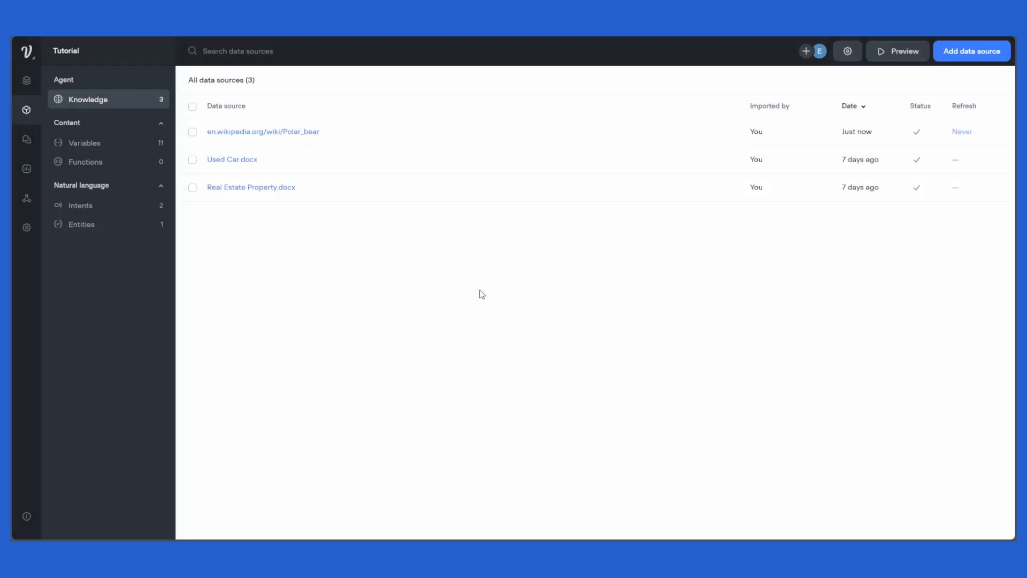
click(953, 52)
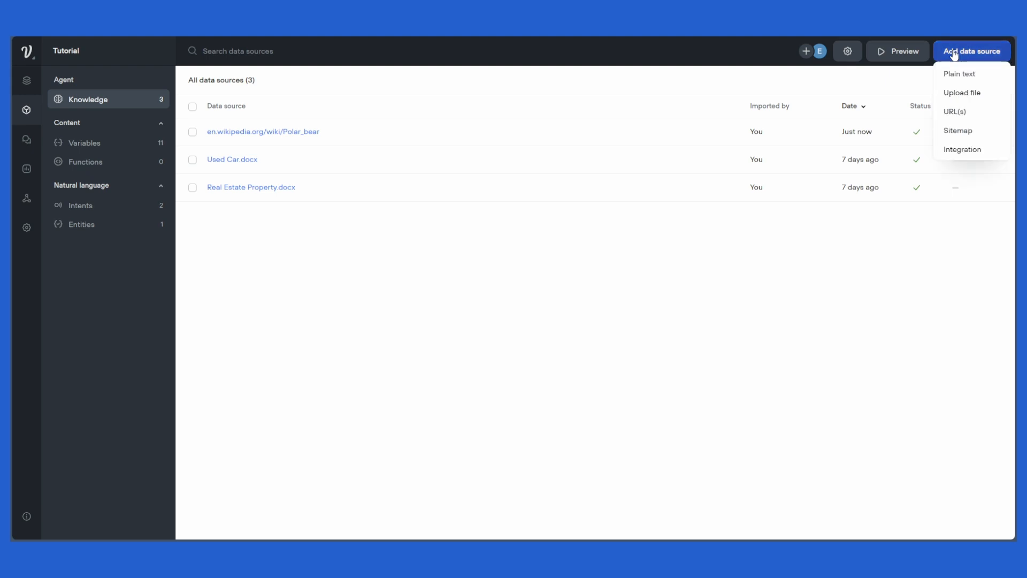
click(963, 113)
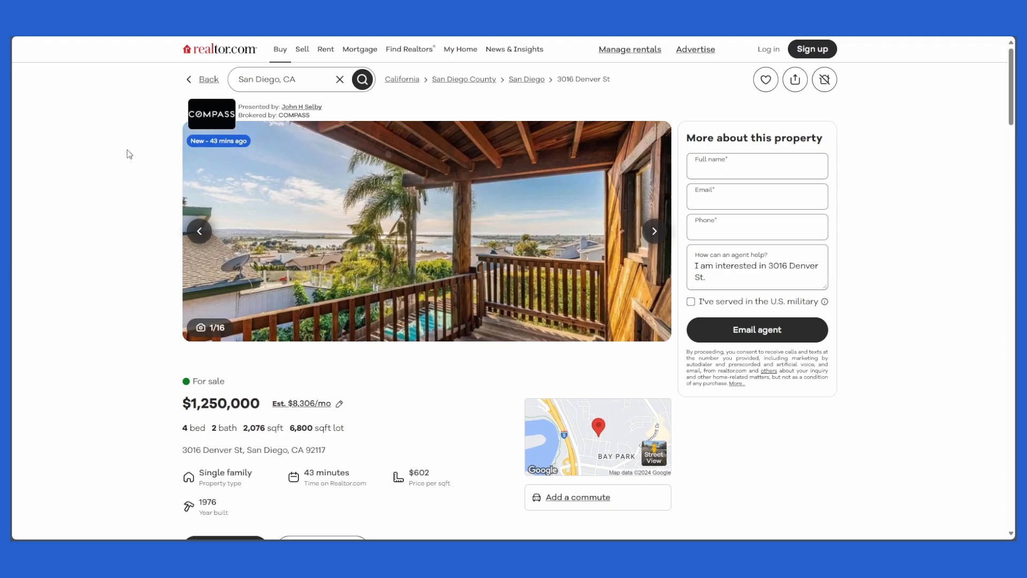
scroll(127, 183, down, 15)
scroll(128, 184, up, 15)
scroll(127, 184, down, 15)
scroll(127, 183, up, 15)
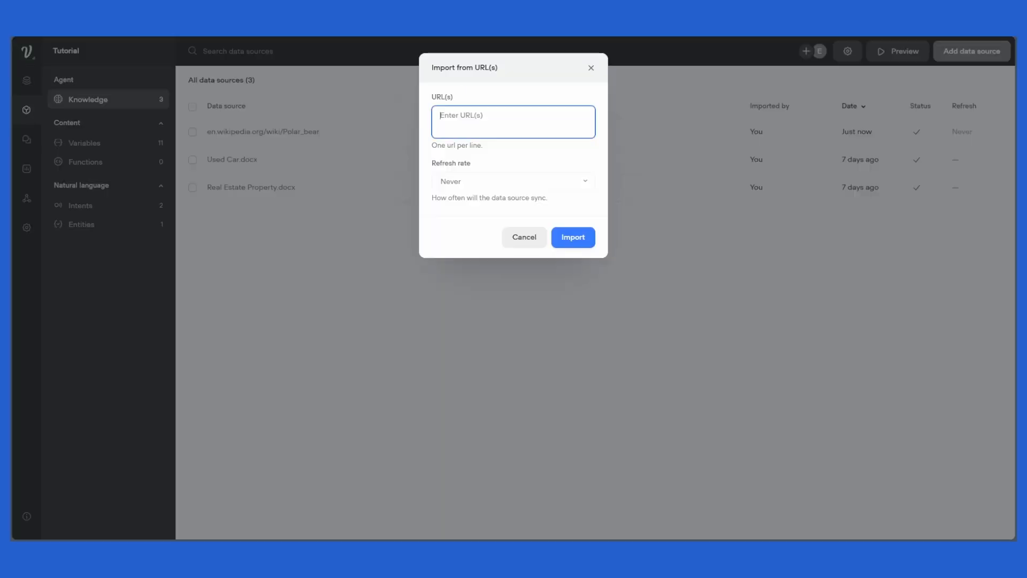
key(ctrl+v)
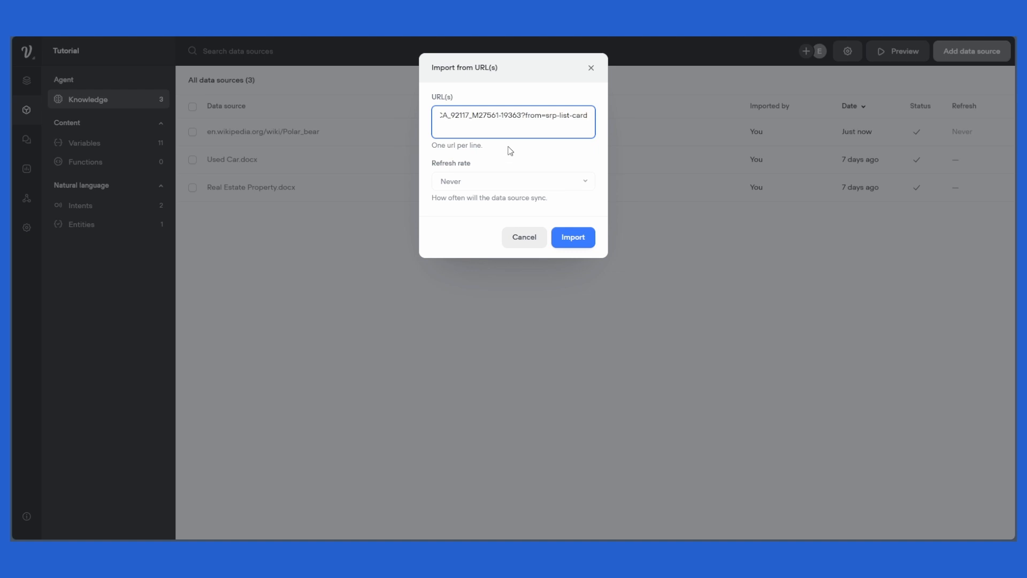
click(589, 247)
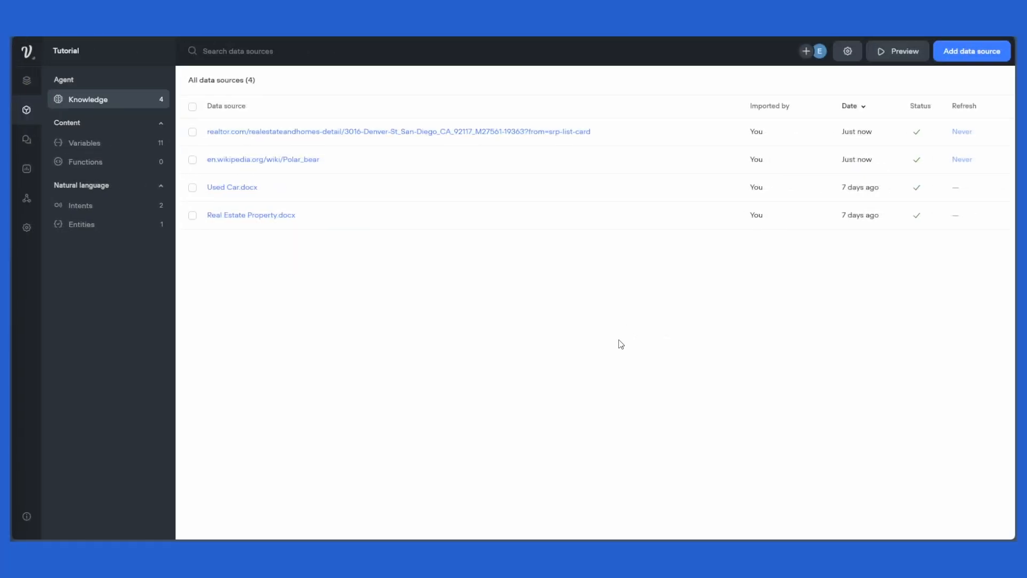
Step: Back on the canvas, add a Text step as a new block and connect the Start node to it
click(31, 83)
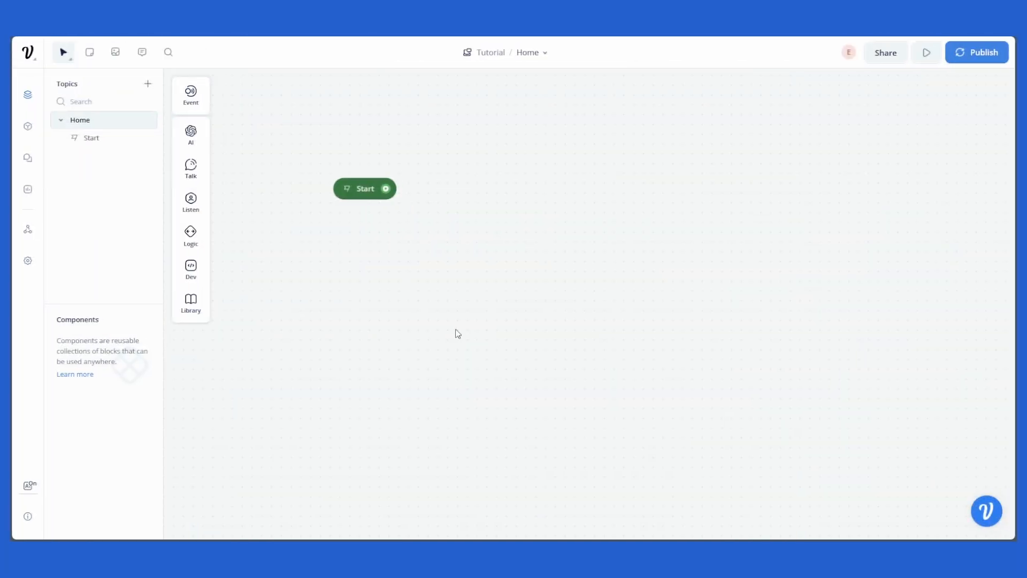
mouse_move(190, 167)
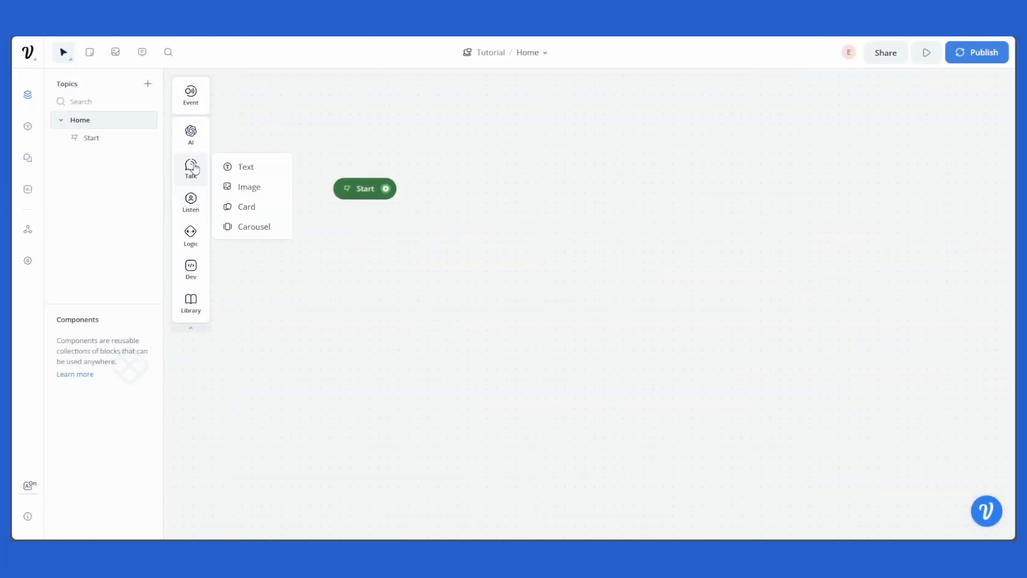
drag(237, 163, 383, 259)
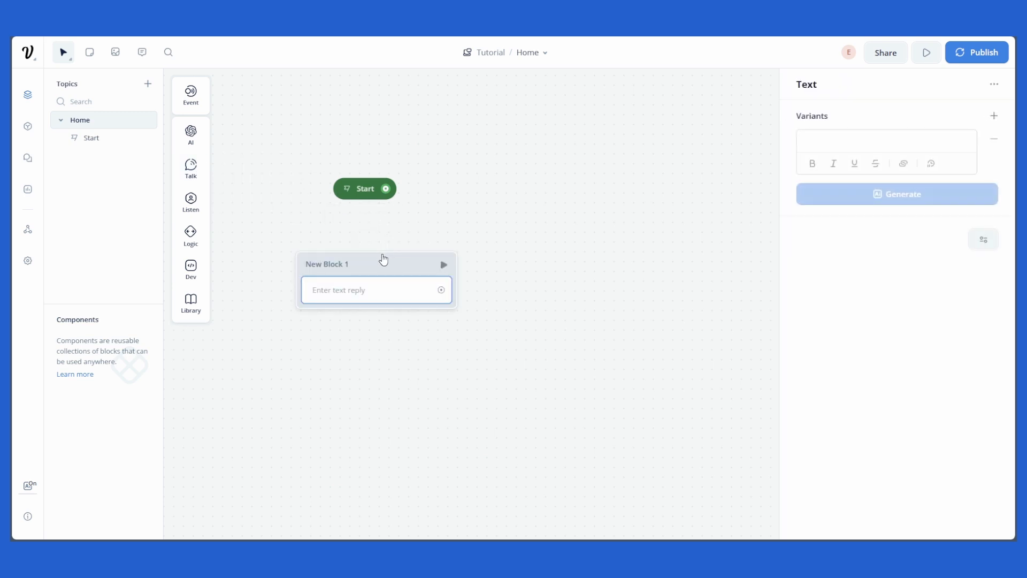
mouse_move(386, 189)
mouse_down()
mouse_move(498, 259)
mouse_move(426, 273)
mouse_up()
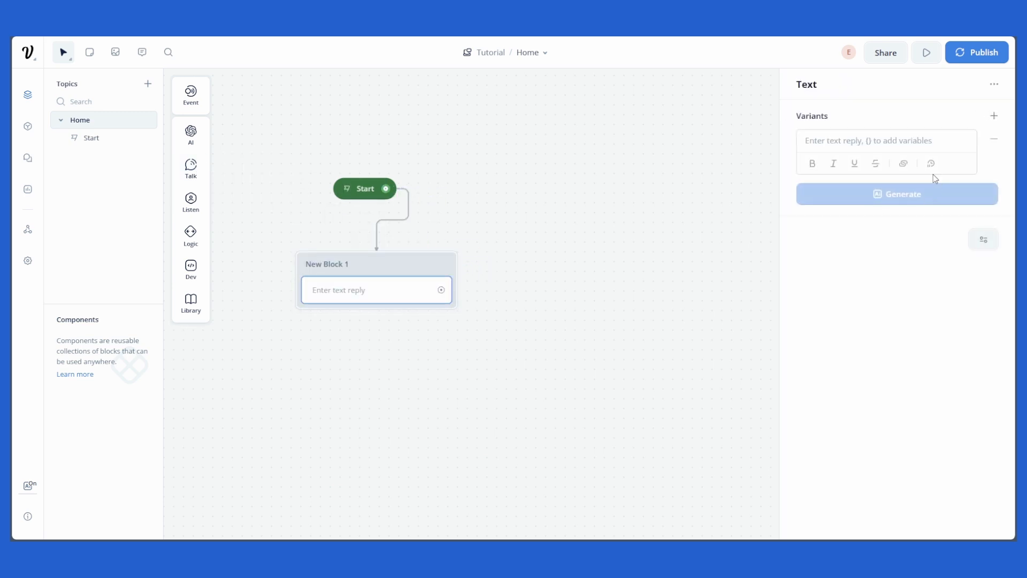
Step: Set the text reply to "Welcome, you can ask me anything"
click(891, 139)
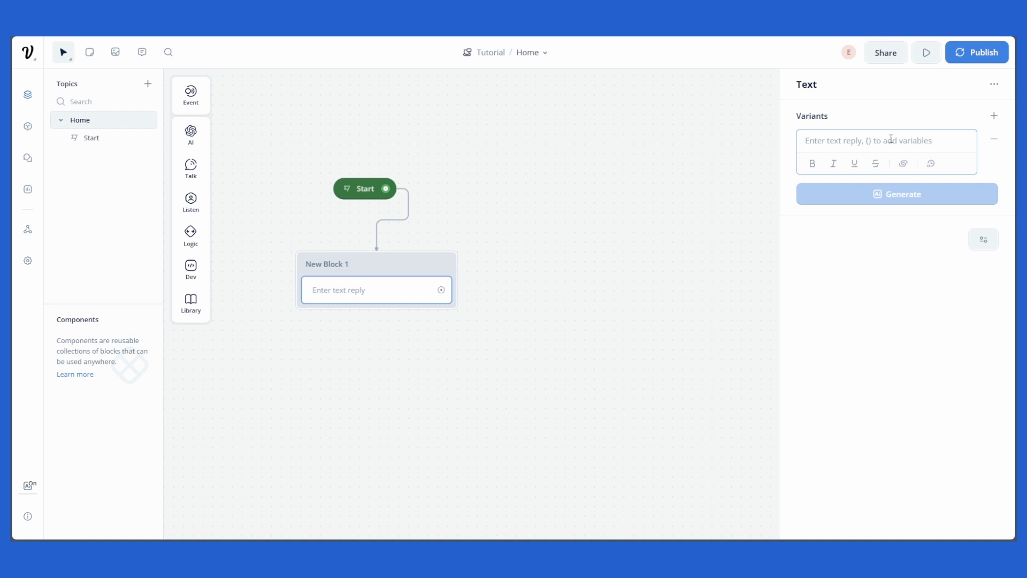
text(Welco)
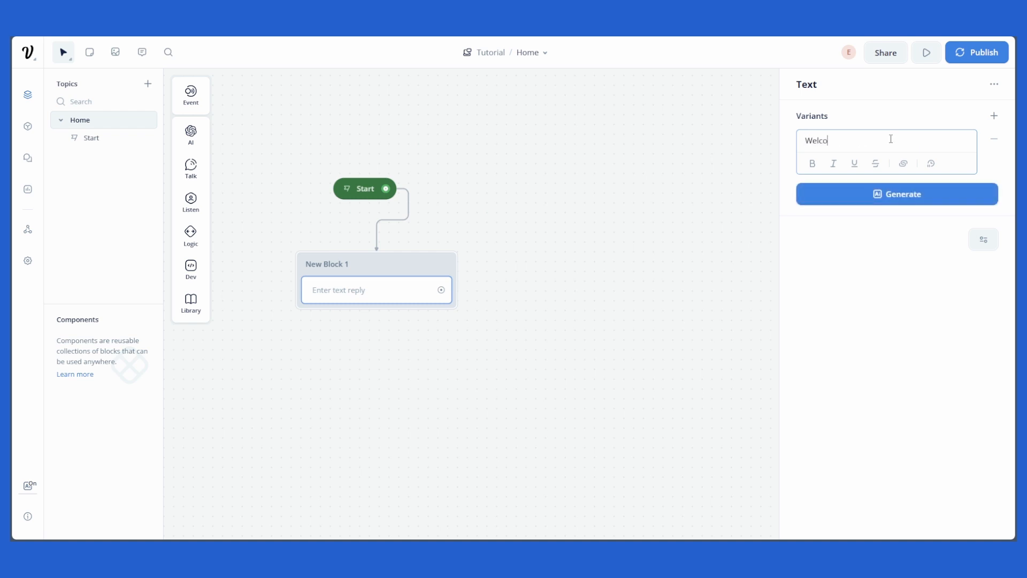
text(me, you can ask me anything)
click(630, 175)
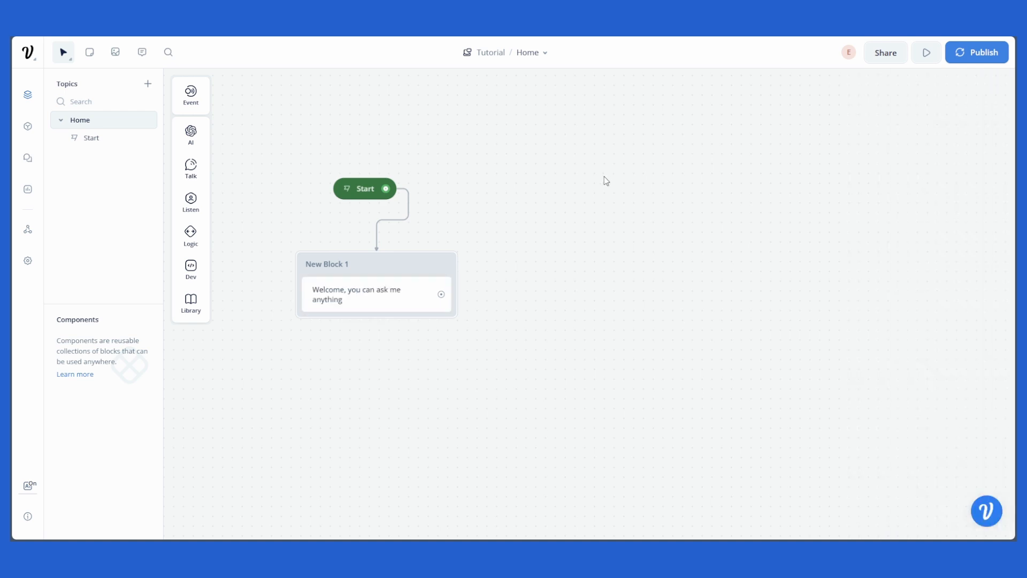
Step: Add a Capture step below the welcome text that captures the entire user reply into {last_utterance}
mouse_move(191, 199)
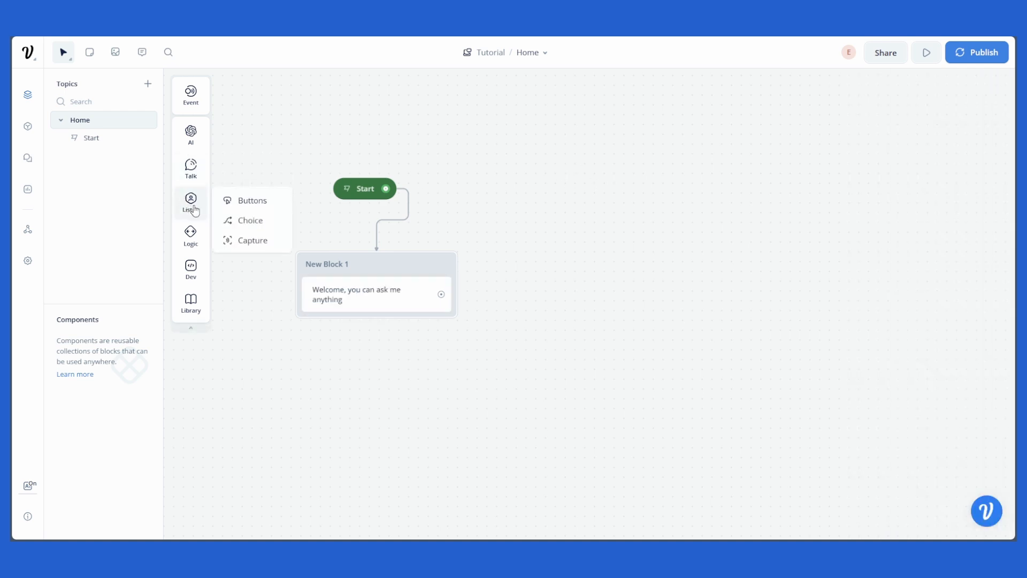
drag(257, 238, 390, 323)
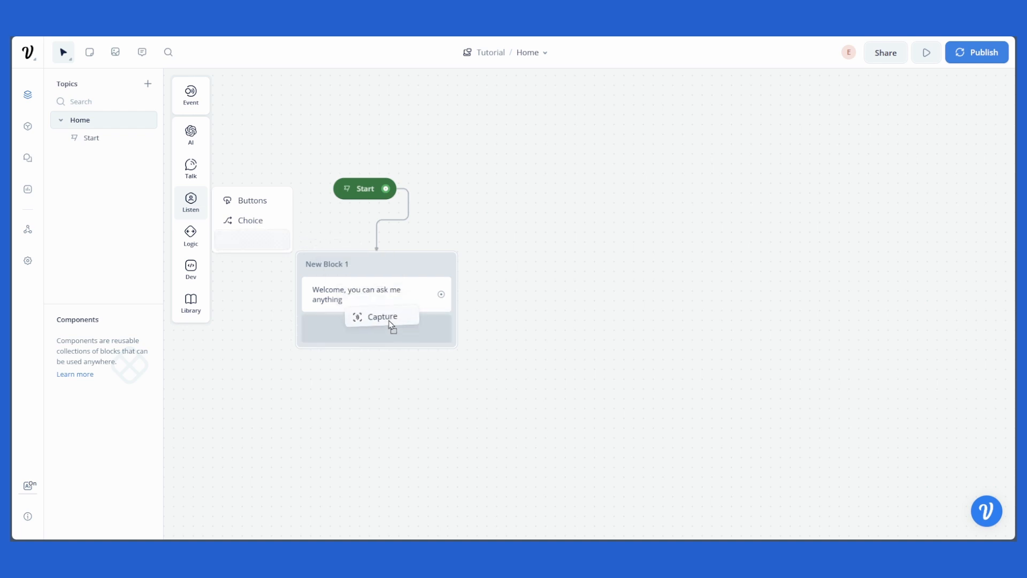
drag(390, 323, 390, 321)
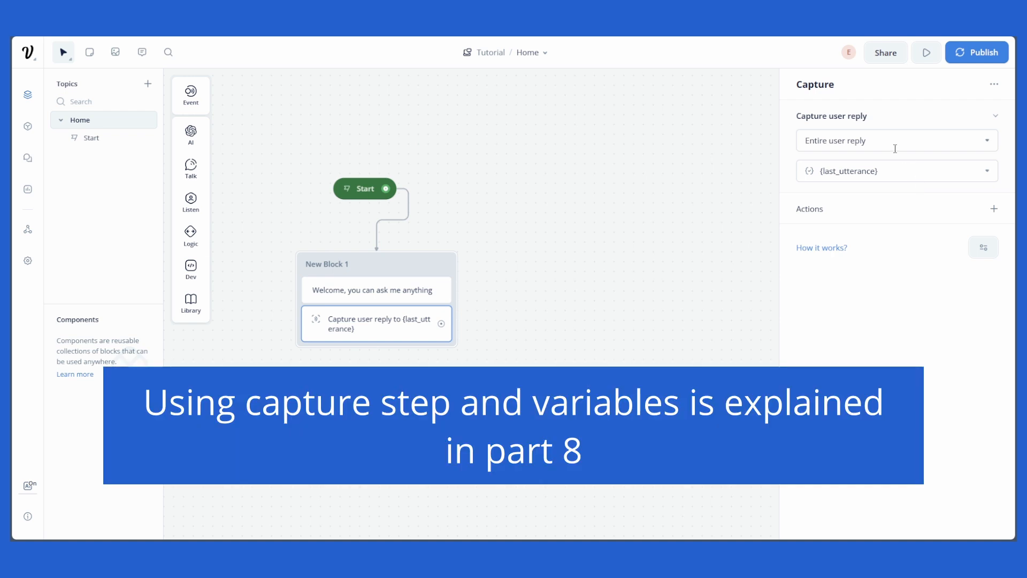
click(892, 142)
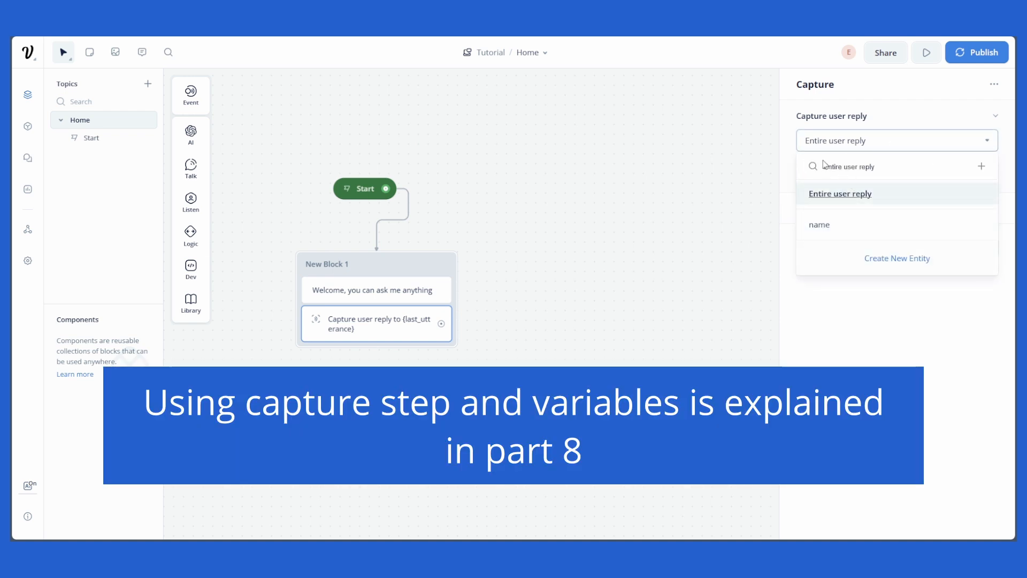
click(853, 196)
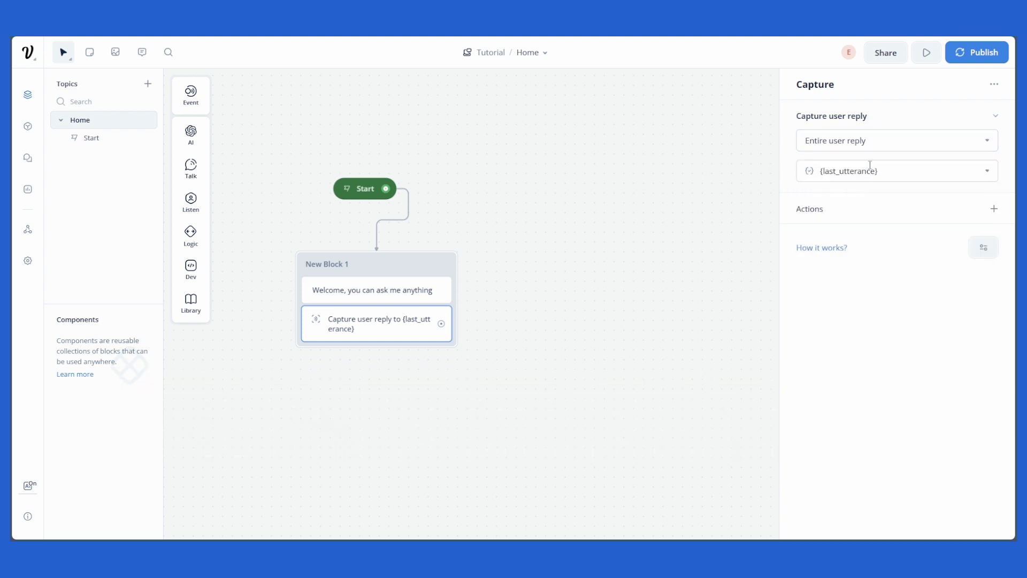
click(871, 169)
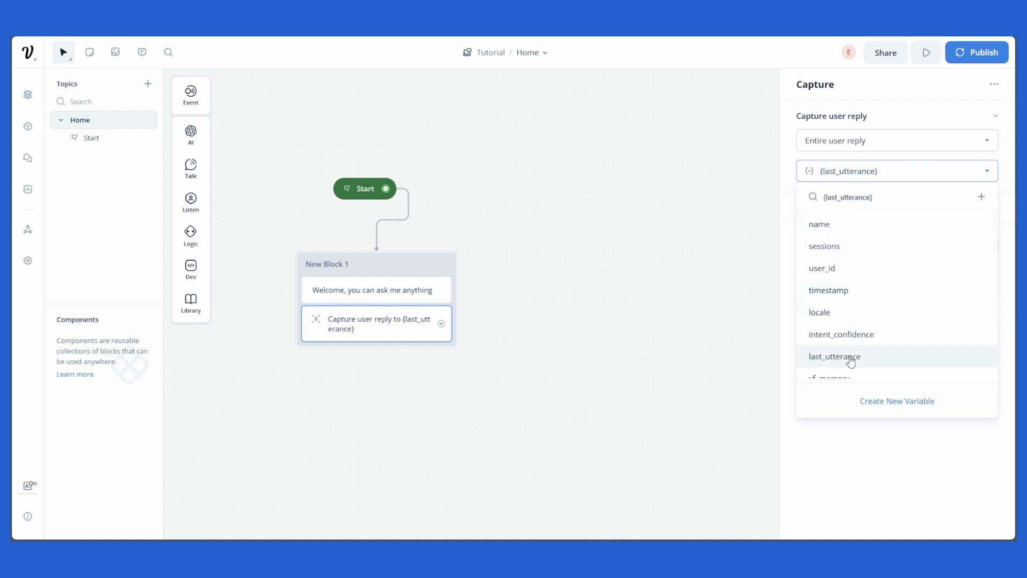
scroll(856, 289, down, 2)
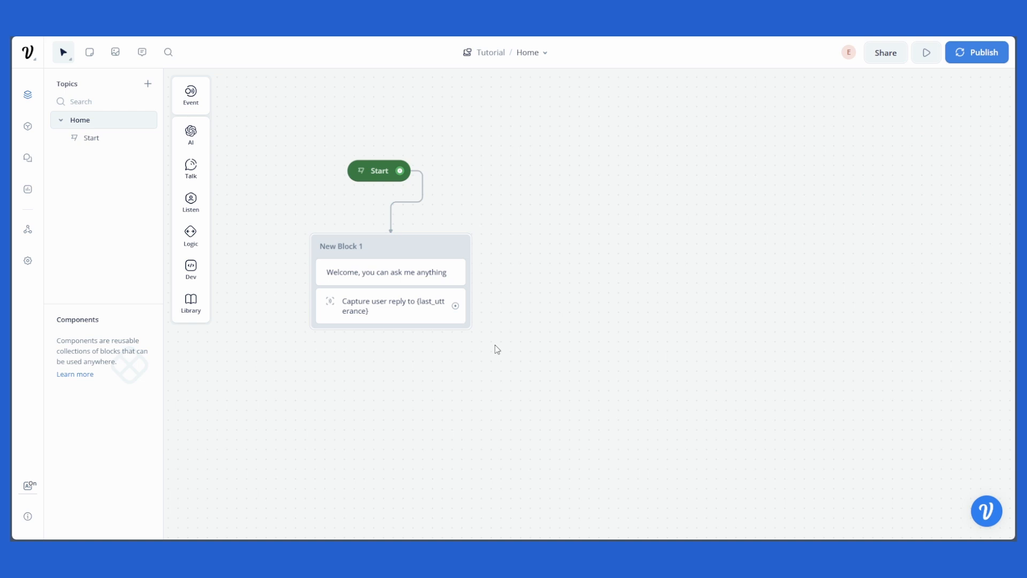
Step: Add a Response AI step as a new block and set its data source to Knowledge Base
scroll(556, 316, right, 1)
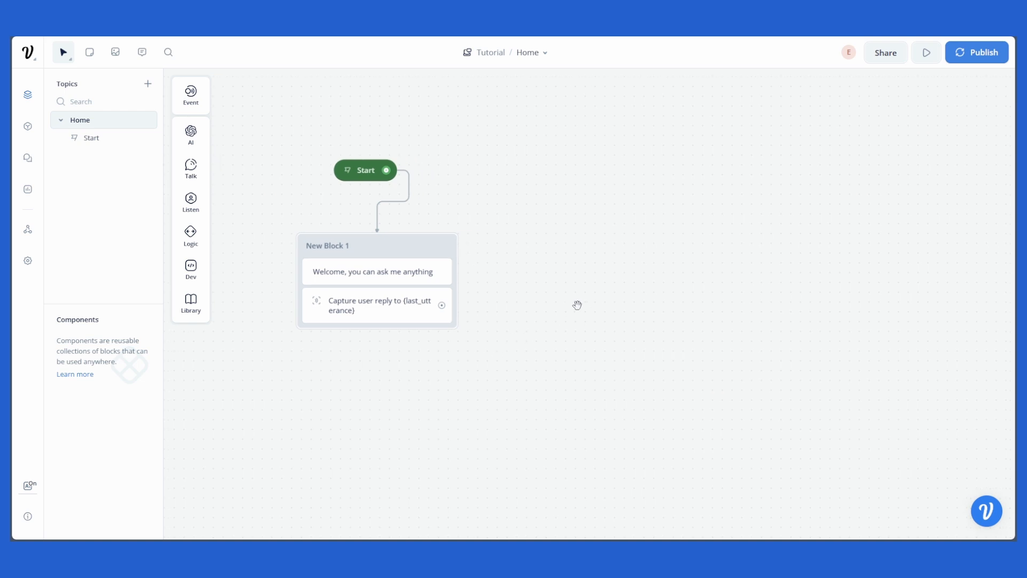
mouse_move(198, 136)
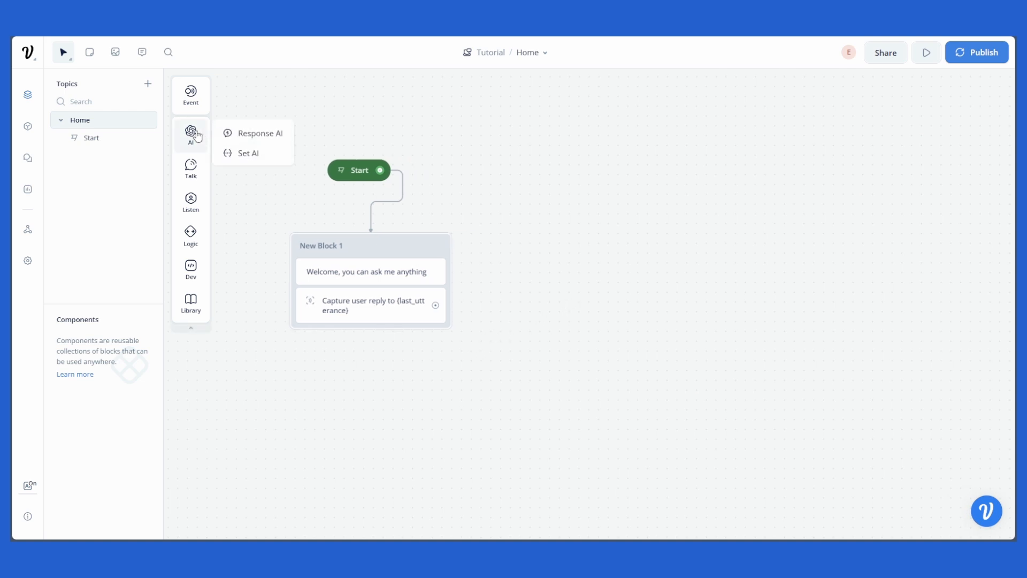
drag(247, 137, 580, 220)
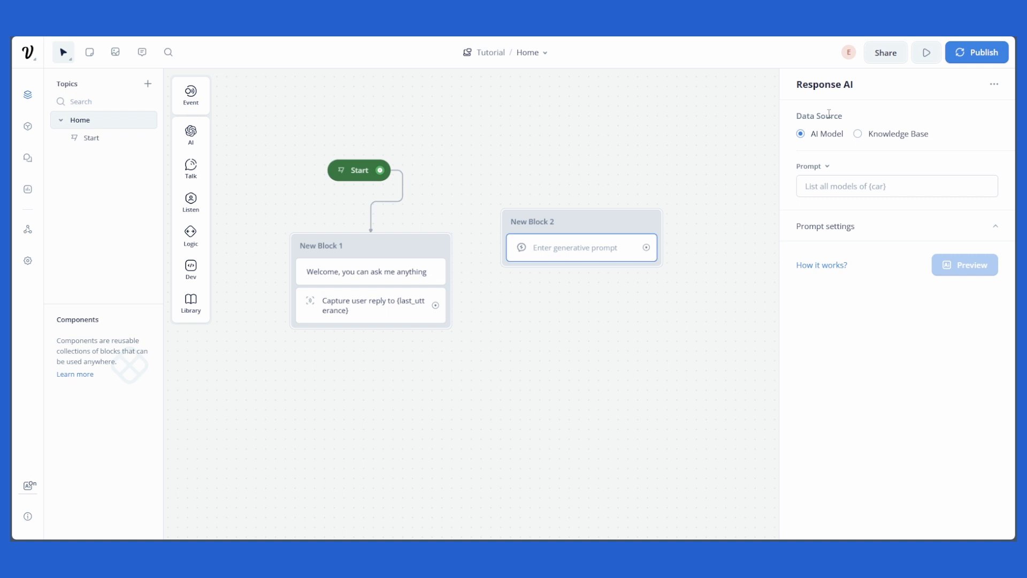
click(859, 137)
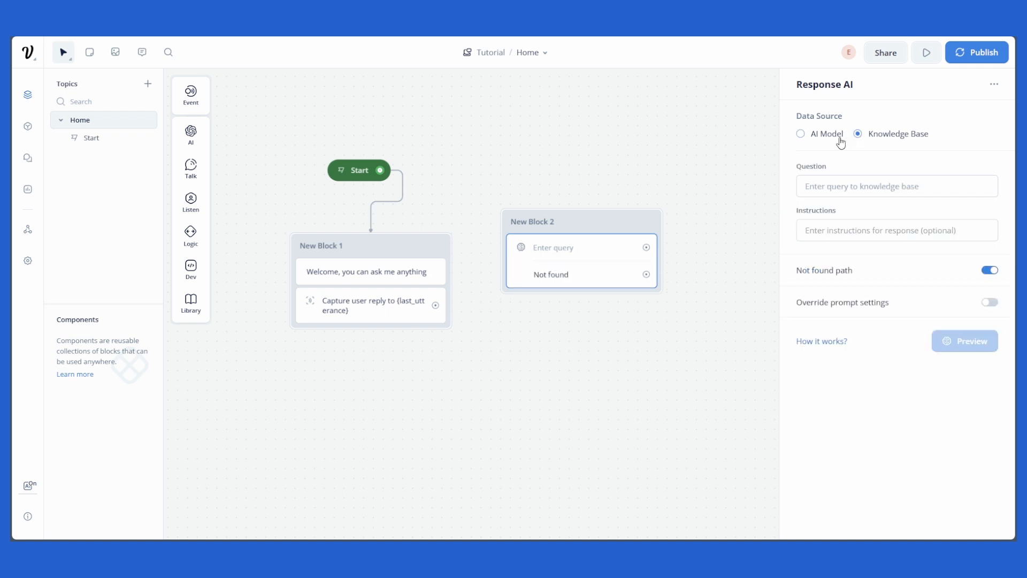
Step: Enter the Response AI question "Be polite and welcoming and tell the user to wait while you are looking for the answer. and then search the knowledgebase for the user question {last_utterance}"
click(856, 185)
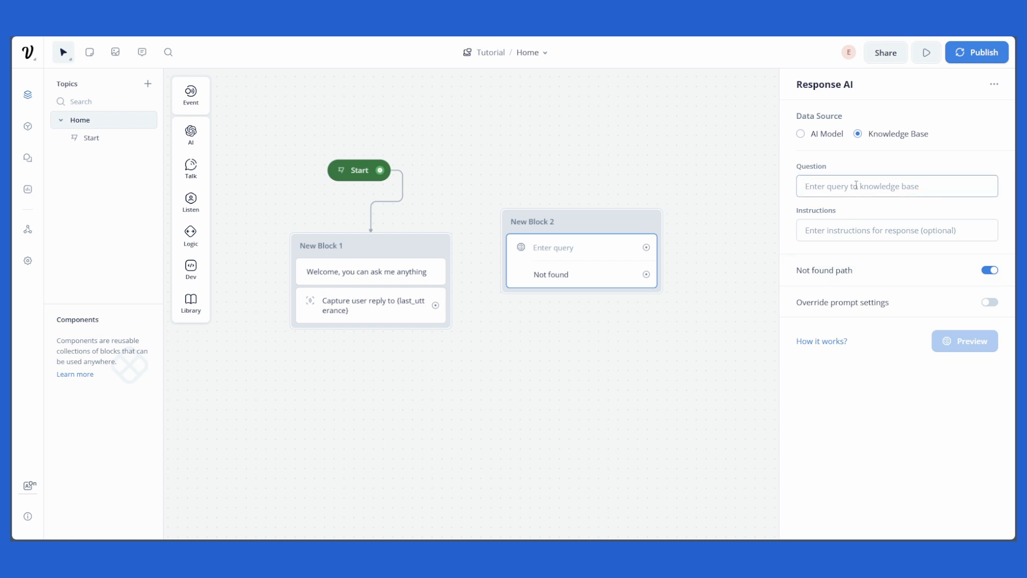
text(Be )
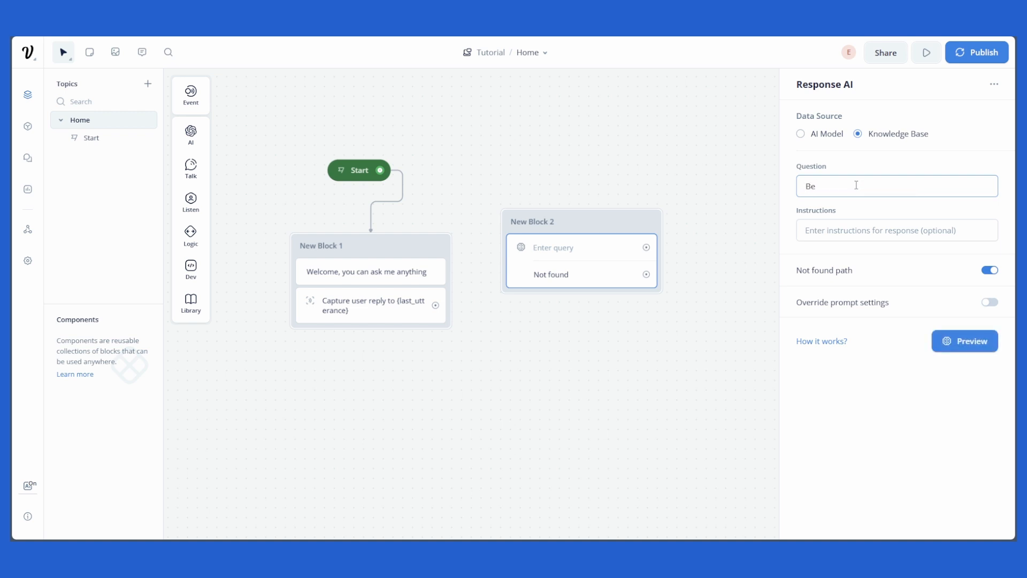
text(polite and welcome)
key(BackSpace)
text(ing and tellt he)
key(BackSpace)
key(BackSpace)
key(BackSpace)
key(BackSpace)
text(the user to wai)
text(t)
text(hile)
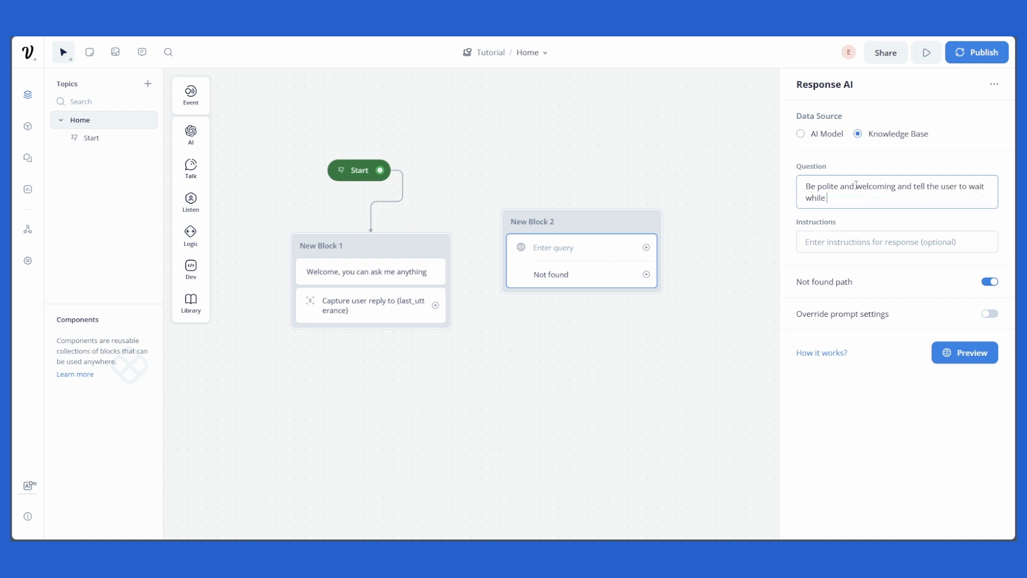
text( you are looking for the answer.)
key(Return)
key(Return)
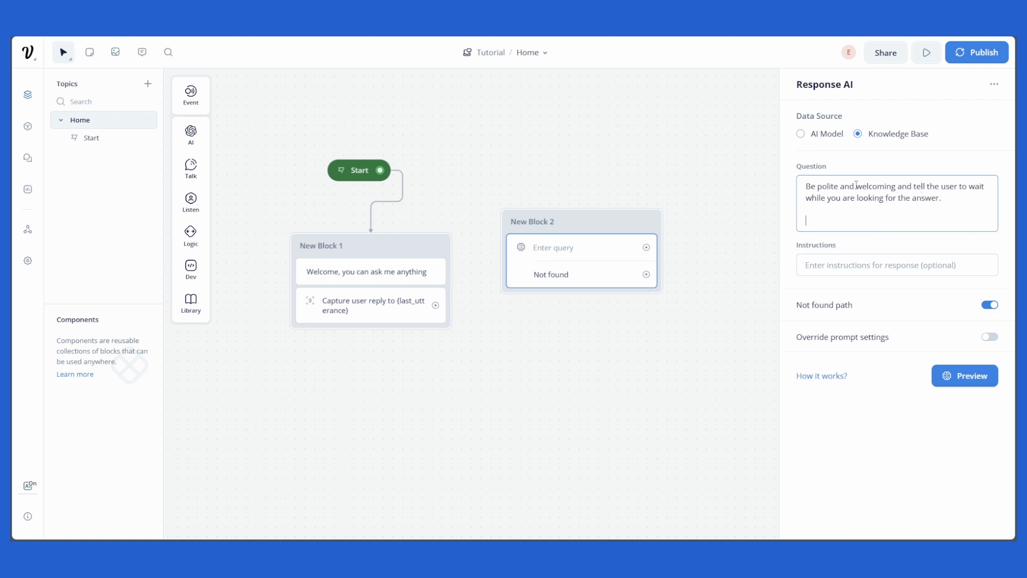
text(and then search the knowledgebase)
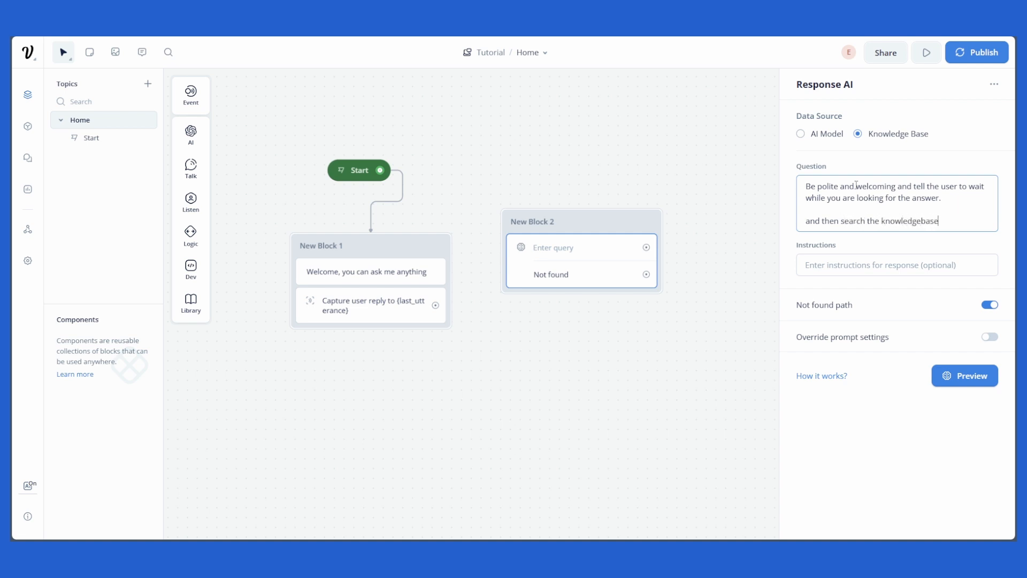
text( for the user question)
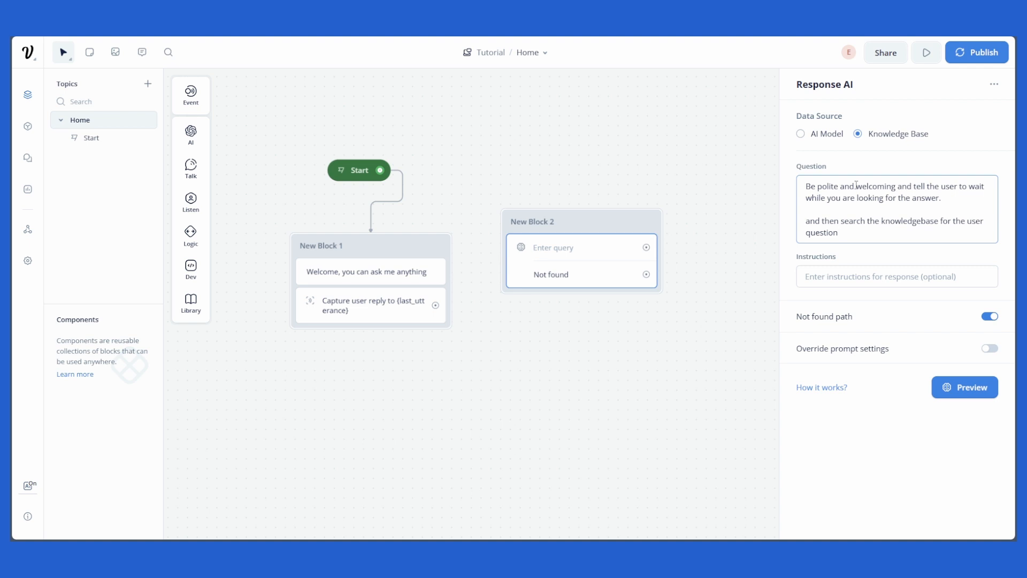
text( {)
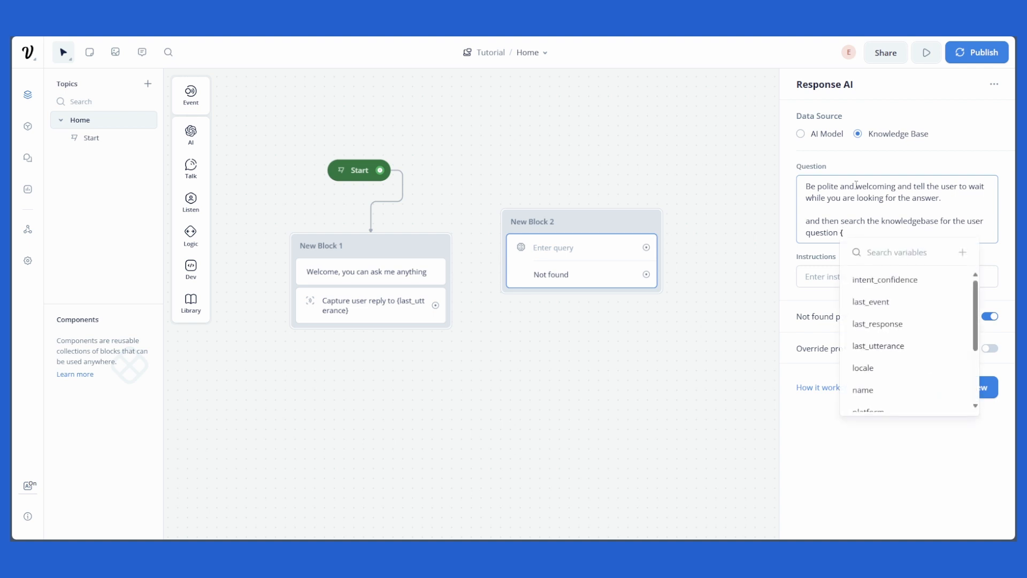
click(886, 348)
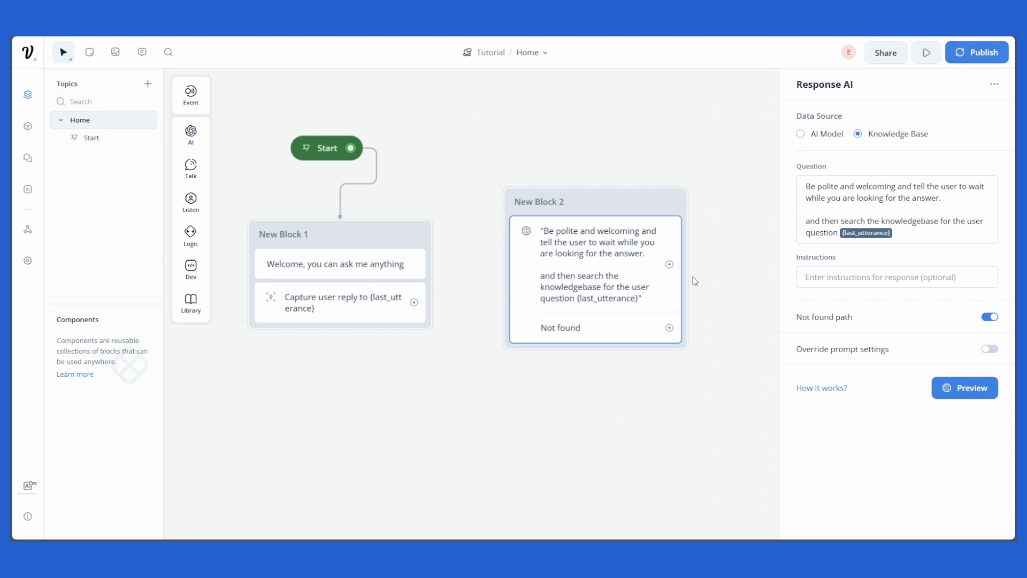
Step: Rename the first block to Welcome and the Response AI block to KB
triple_click(280, 234)
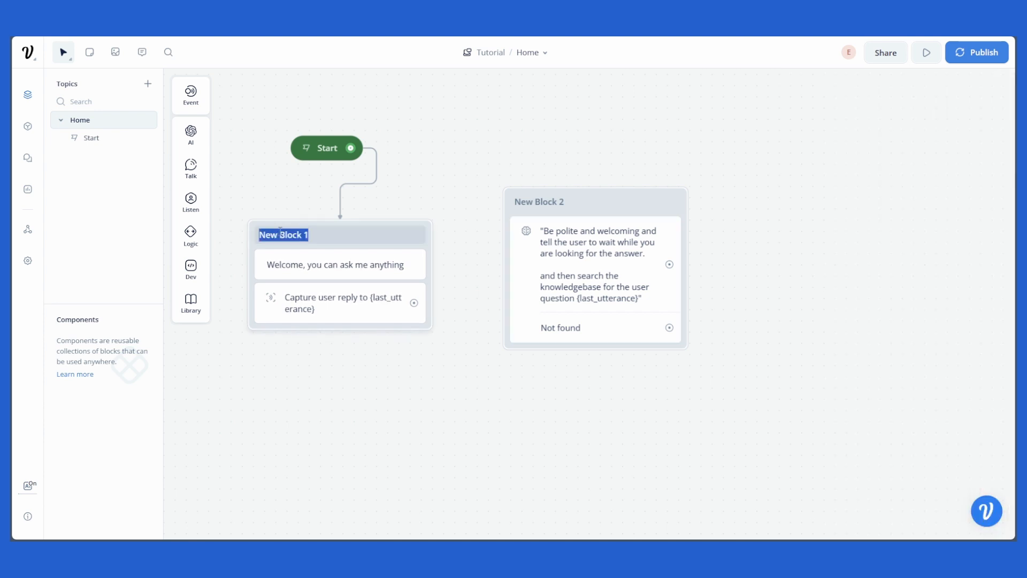
text(Welcome)
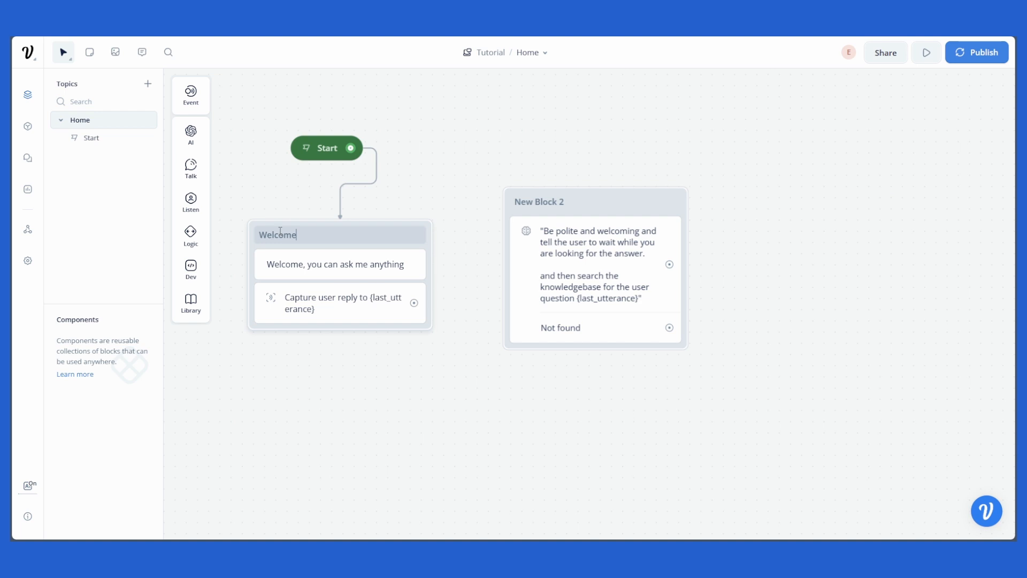
click(557, 202)
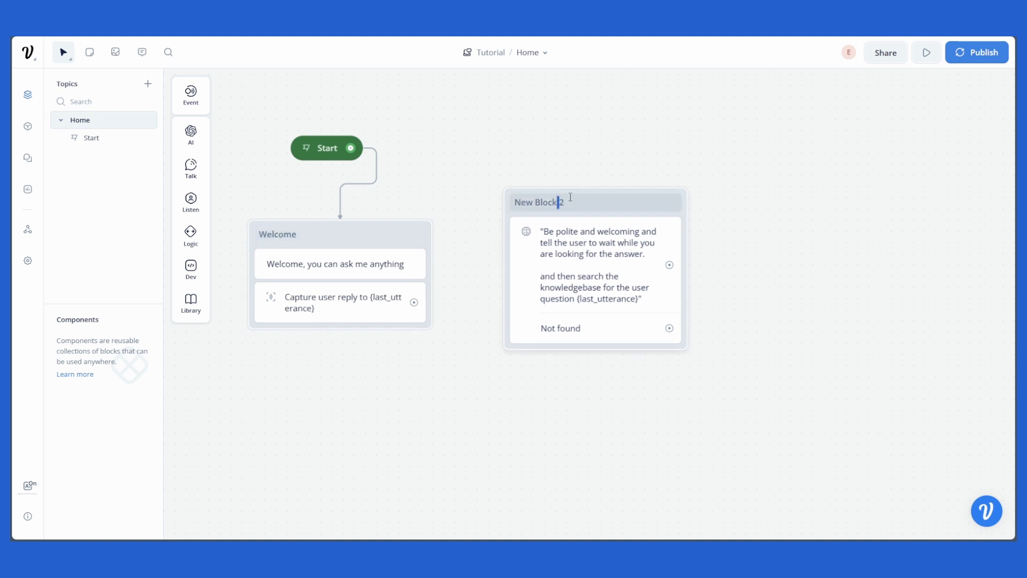
triple_click(534, 198)
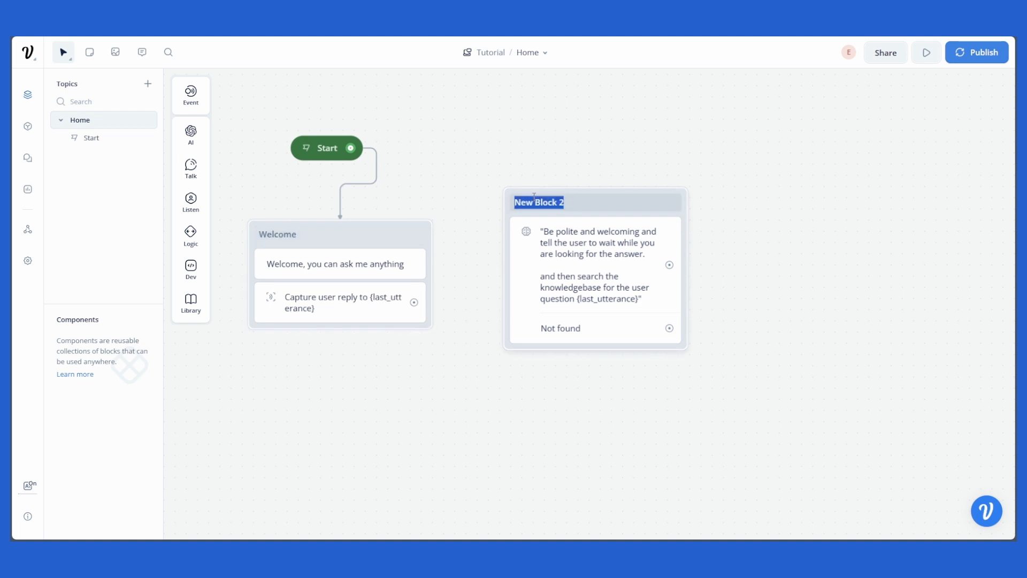
text(KB)
key(Return)
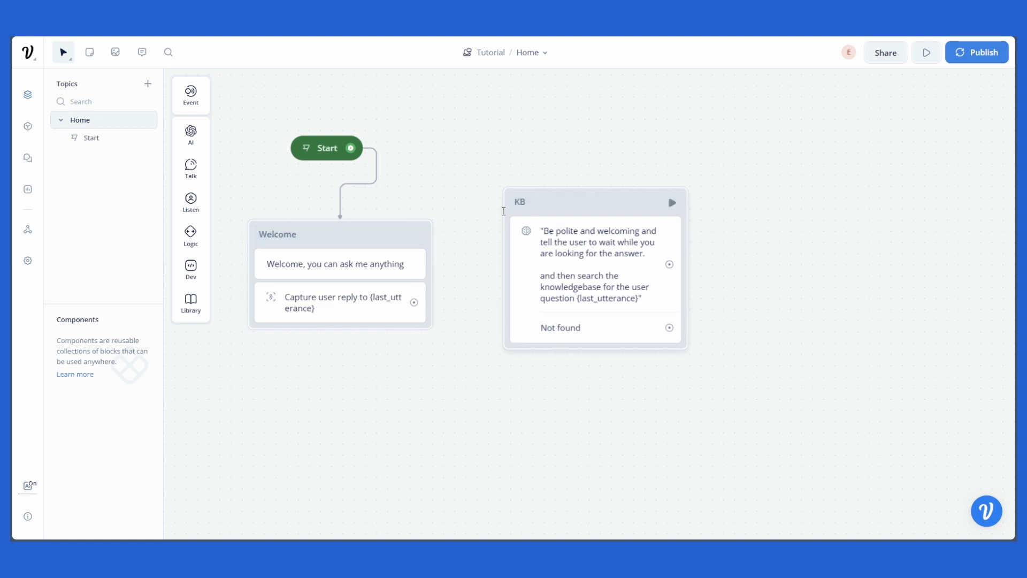
Step: Add a Go to Block action to the Capture step that jumps to the KB block
click(348, 309)
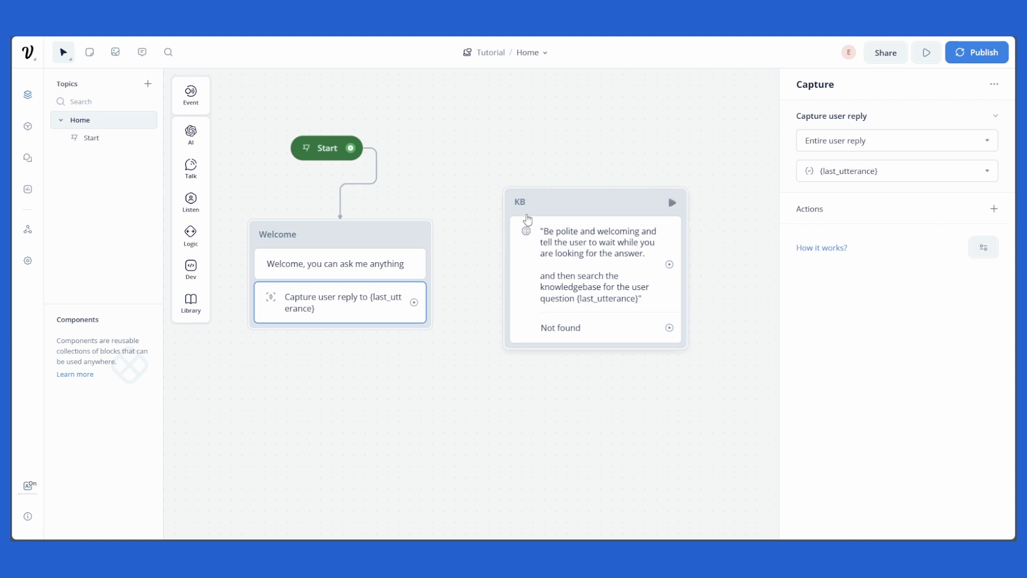
mouse_move(561, 210)
mouse_down()
mouse_move(565, 225)
mouse_move(553, 225)
mouse_up()
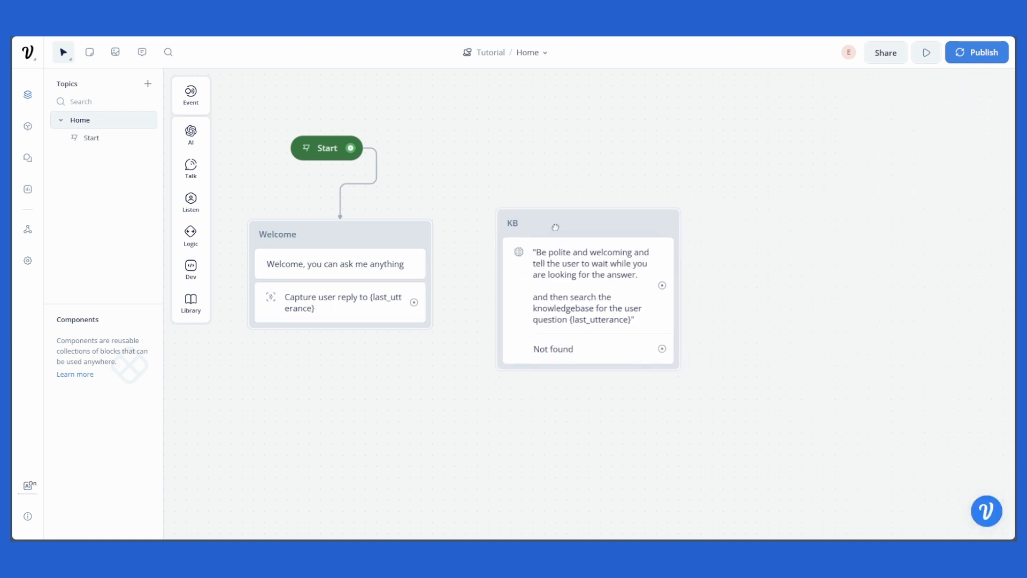
click(362, 309)
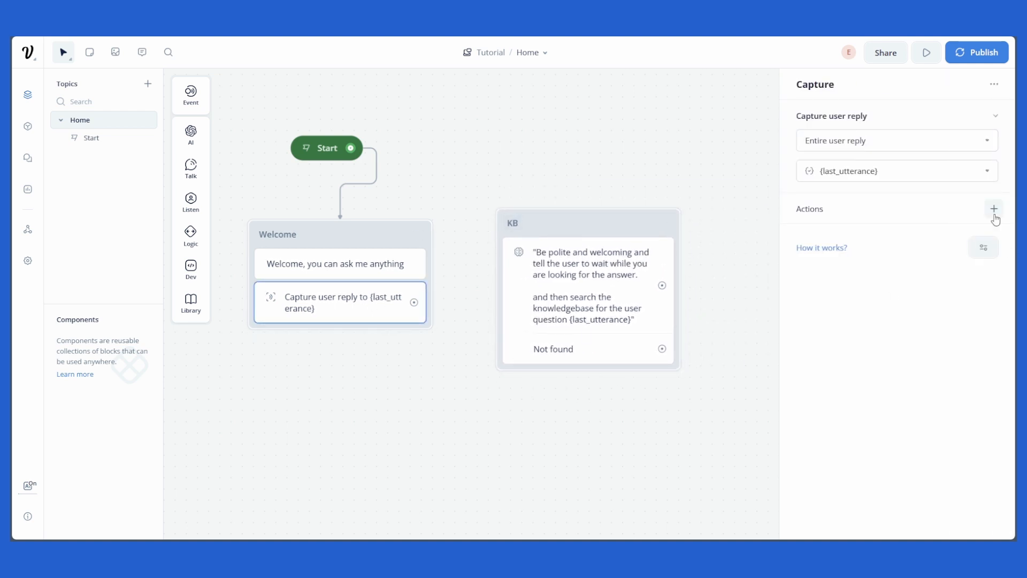
click(994, 209)
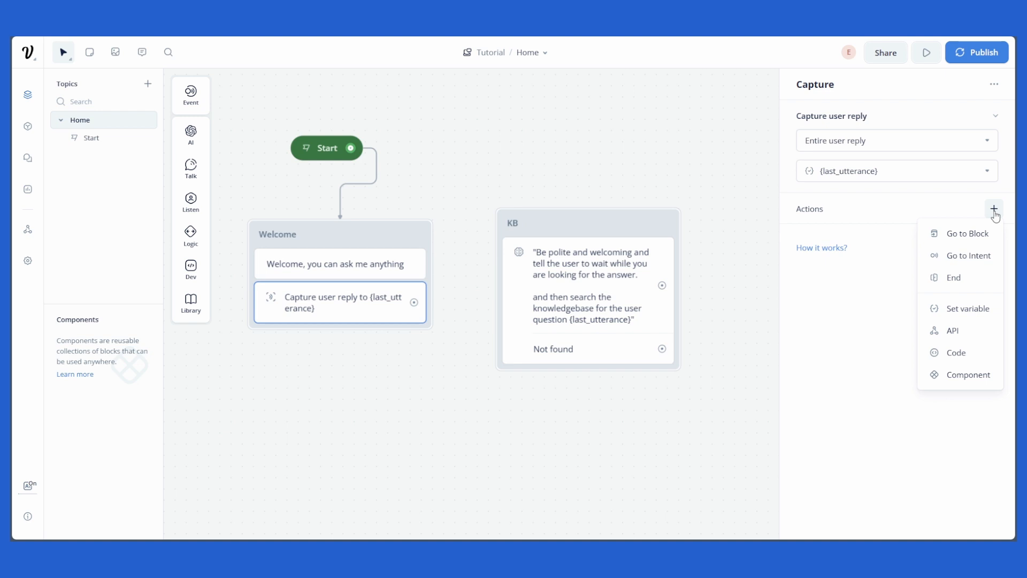
click(963, 238)
click(866, 122)
mouse_move(838, 196)
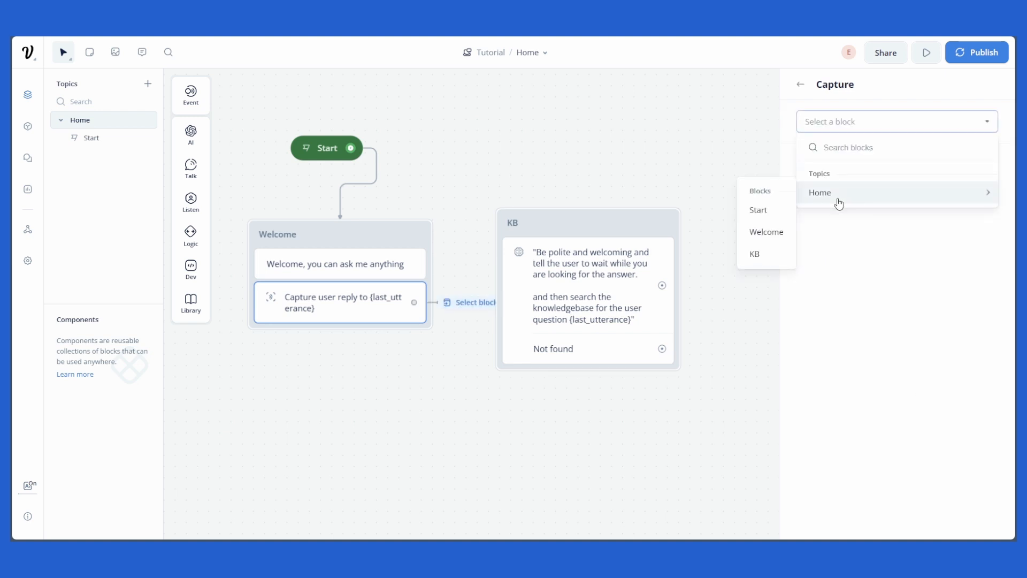
click(757, 253)
Step: Connect the KB block's answer output back to the Welcome block
drag(704, 290, 713, 270)
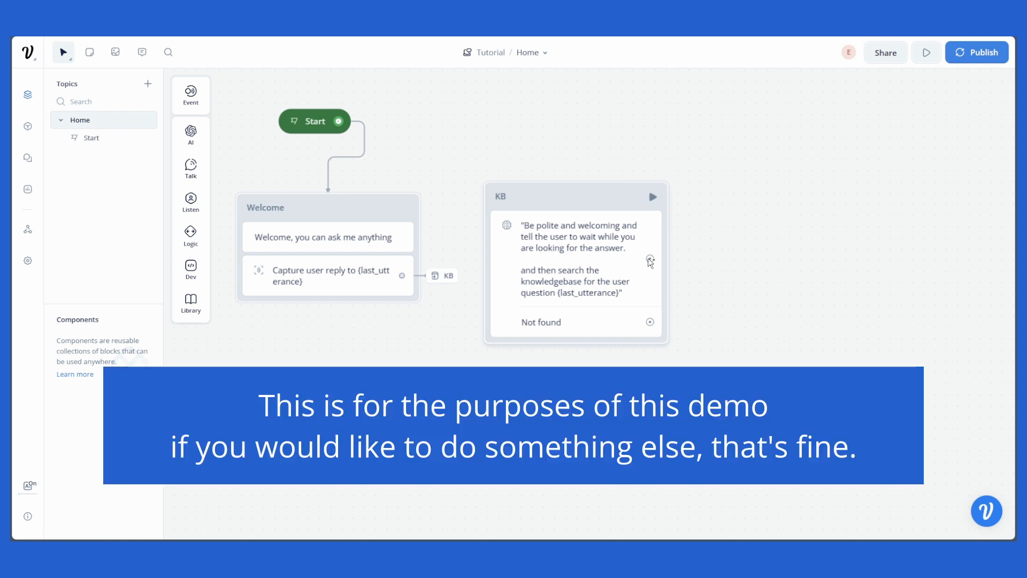
drag(650, 258, 367, 288)
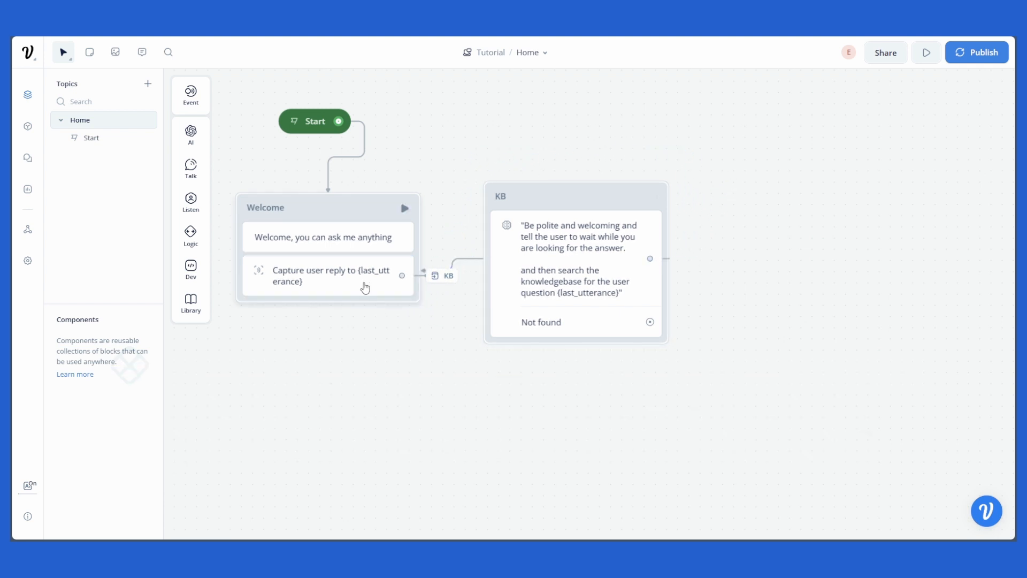
Step: Add a new Text block below KB with the reply "Sorry, I can't find an answer."
scroll(535, 321, down, 1)
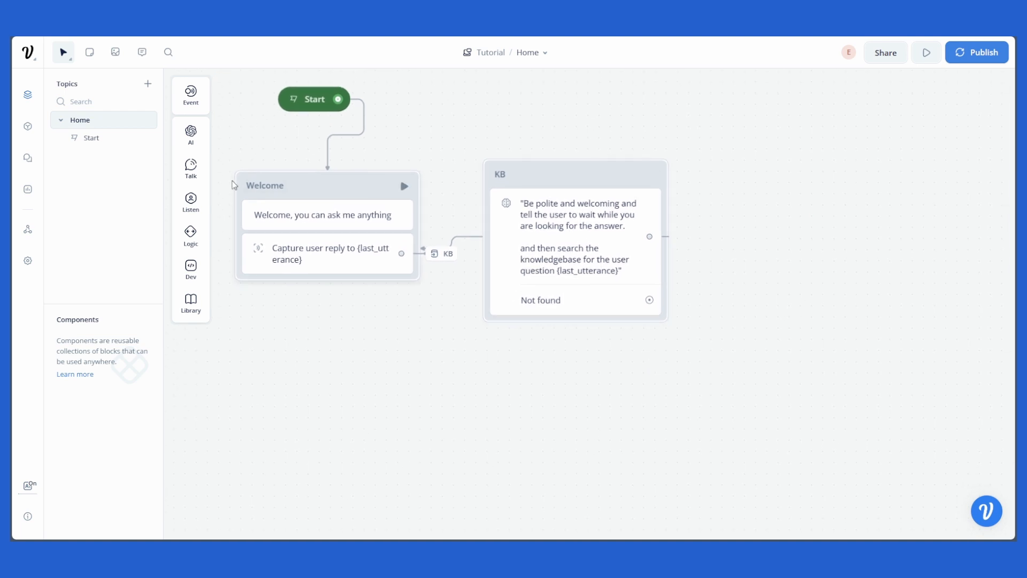
mouse_move(191, 165)
drag(236, 166, 551, 388)
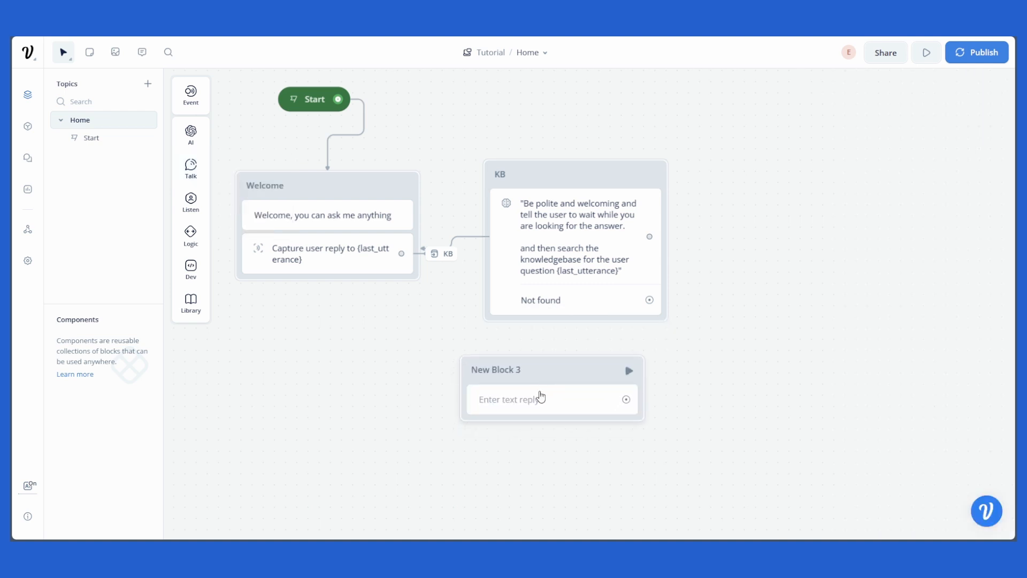
click(539, 396)
click(891, 138)
text(Sorry, I can't find )
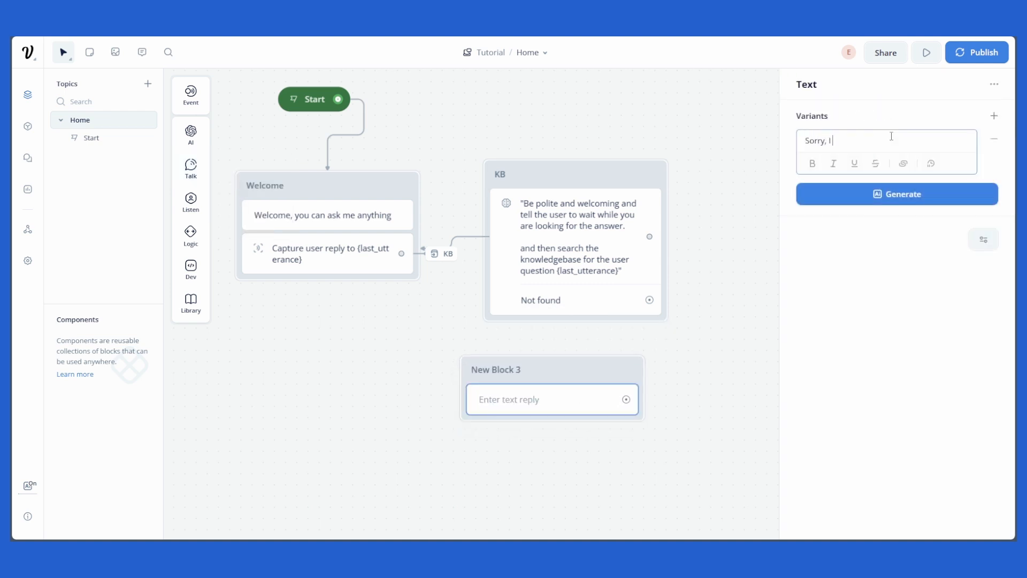
text(an answer.)
Step: Name the new block Not Found and link the KB block's Not found path to it
click(563, 370)
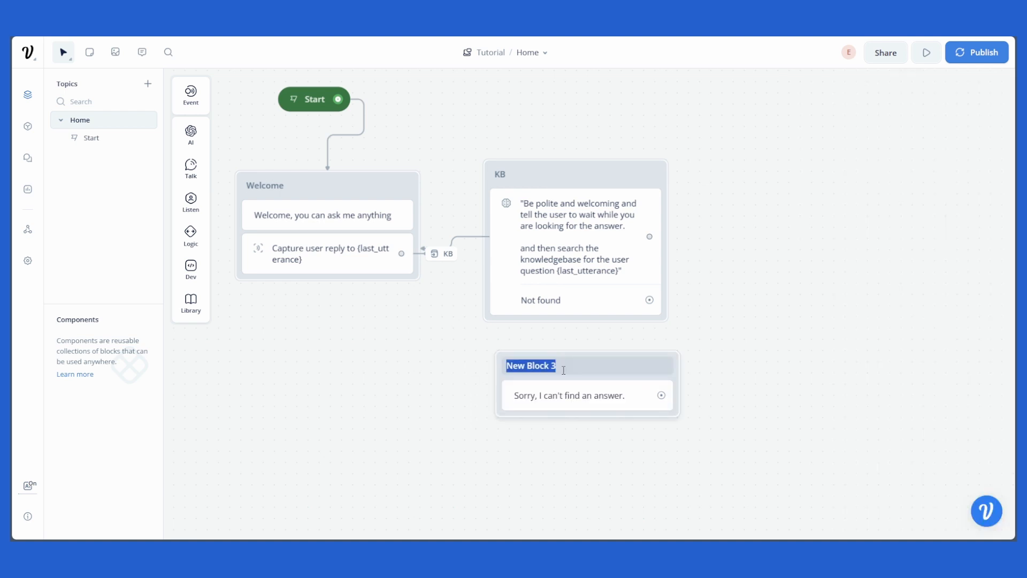
text(Not Found)
key(Return)
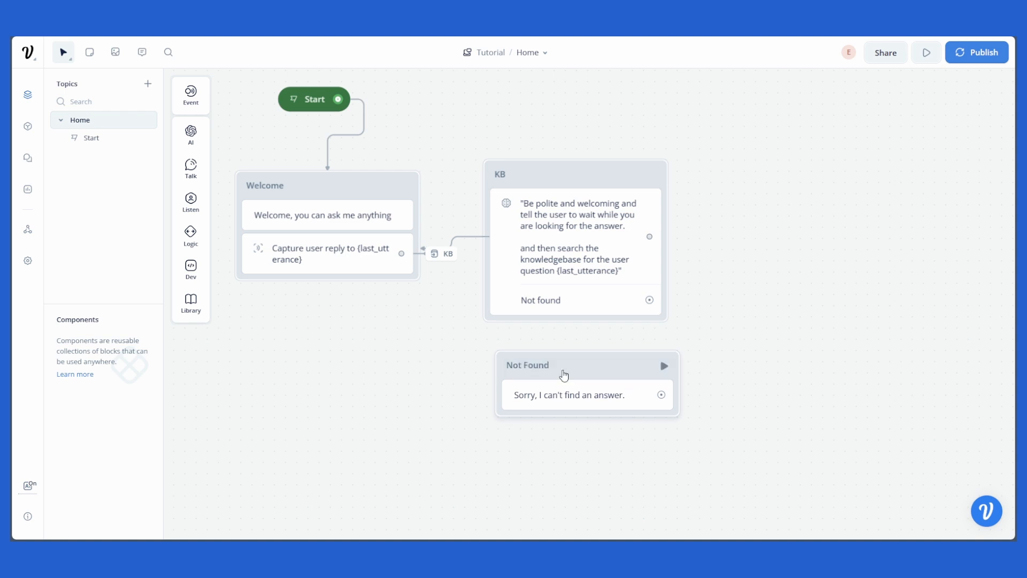
drag(578, 369, 567, 369)
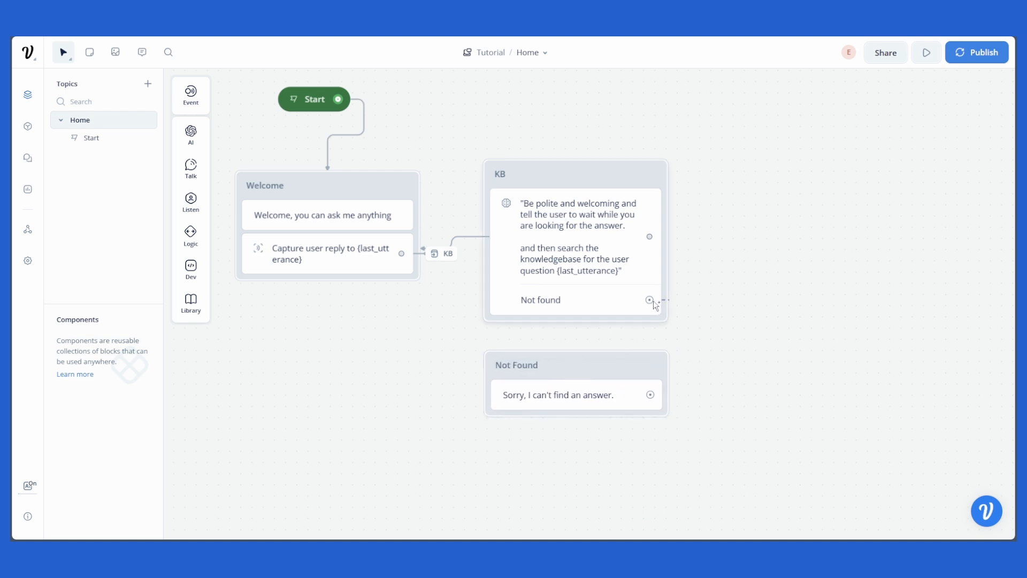
drag(654, 303, 544, 364)
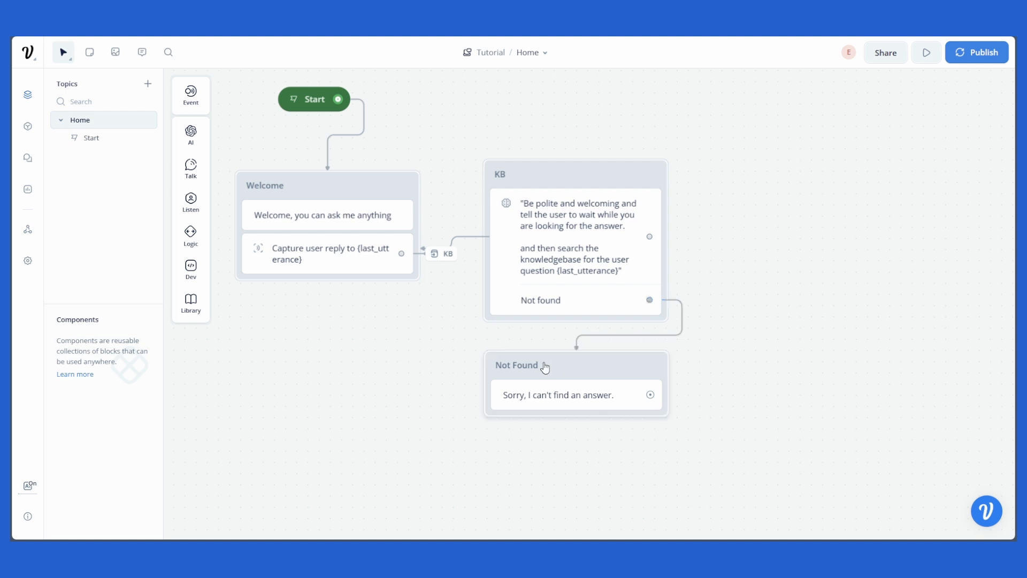
Step: Nudge the Welcome, KB and Not Found blocks into a tidy arrangement on the canvas
scroll(754, 248, down, 5)
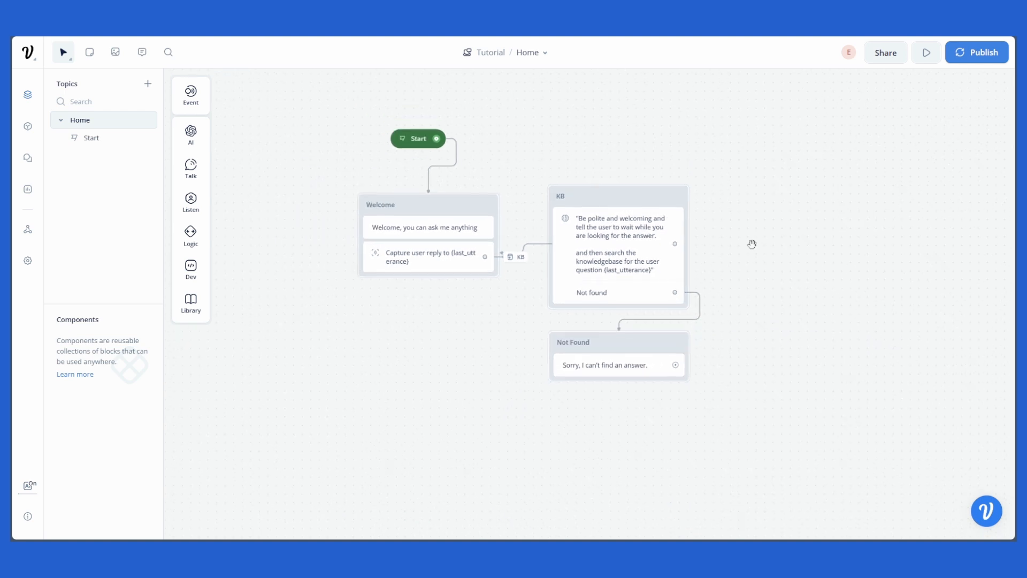
scroll(751, 244, up, 2)
mouse_move(367, 260)
mouse_down()
mouse_move(416, 247)
mouse_move(370, 258)
mouse_up()
mouse_move(391, 291)
mouse_down()
mouse_move(372, 287)
mouse_move(390, 284)
mouse_up()
drag(618, 224, 619, 213)
mouse_move(610, 248)
mouse_down()
mouse_move(612, 233)
mouse_move(604, 262)
mouse_up()
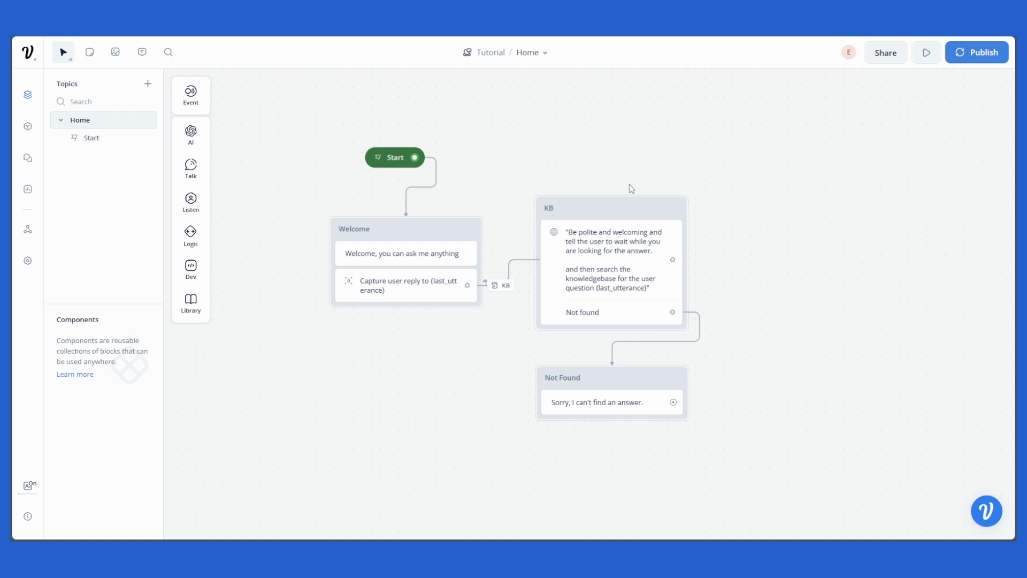
mouse_move(402, 298)
mouse_down()
mouse_move(417, 294)
mouse_move(402, 289)
mouse_up()
mouse_move(590, 378)
mouse_down()
mouse_move(617, 377)
mouse_move(600, 369)
mouse_up()
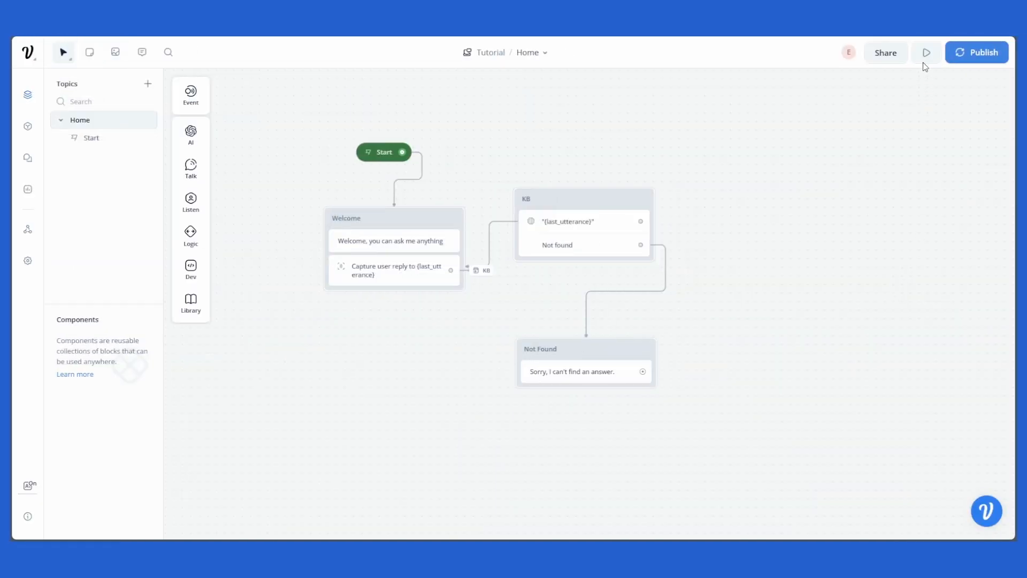
Step: Run the prototype and ask the agent "how much do polar bears weigh"
click(924, 63)
click(894, 288)
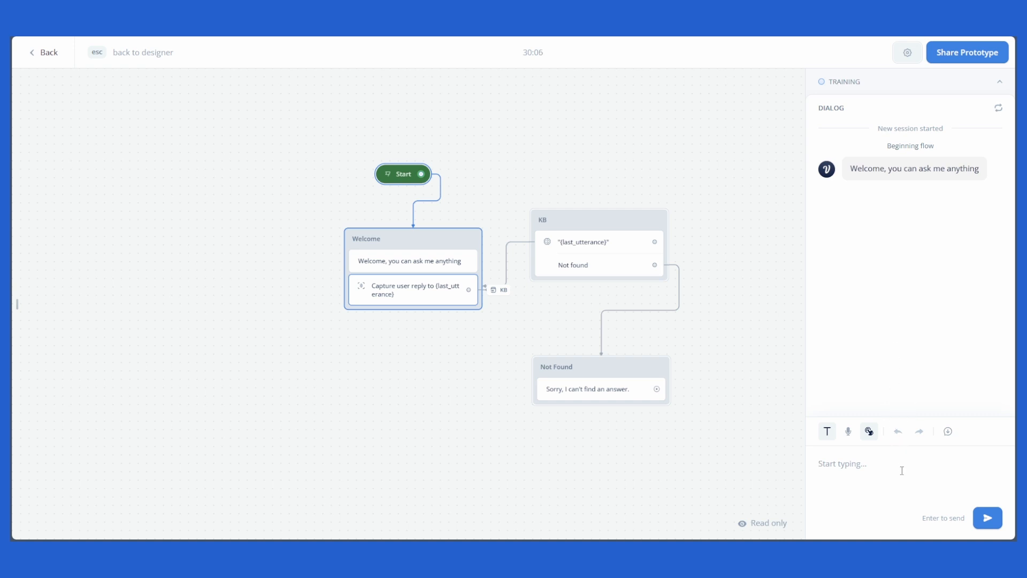
text(how much to polar bears weigh)
key(Return)
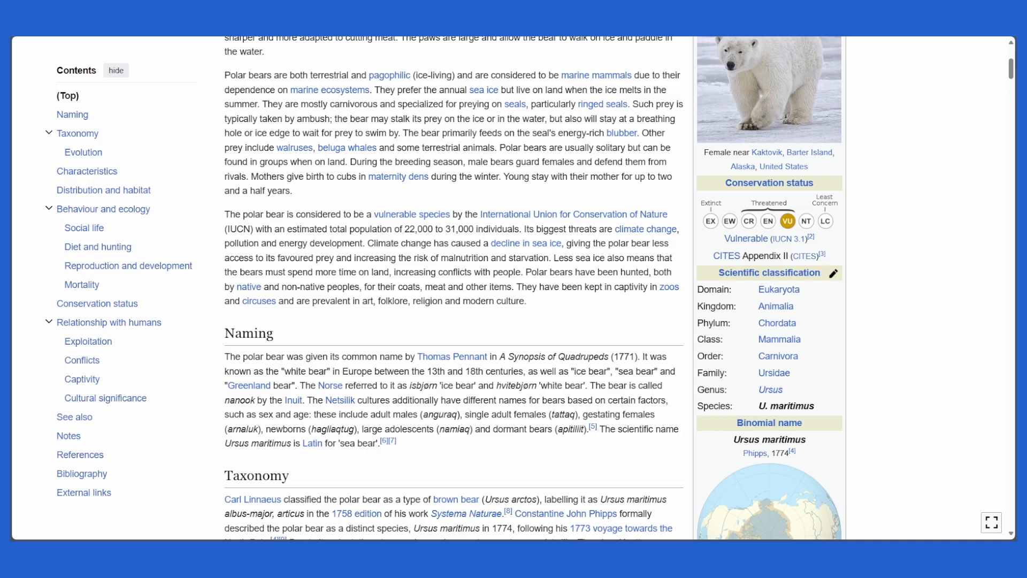
Step: In the Wikipedia Polar bear article, locate the passage on adult male weight to verify the answer
scroll(409, 347, up, 5)
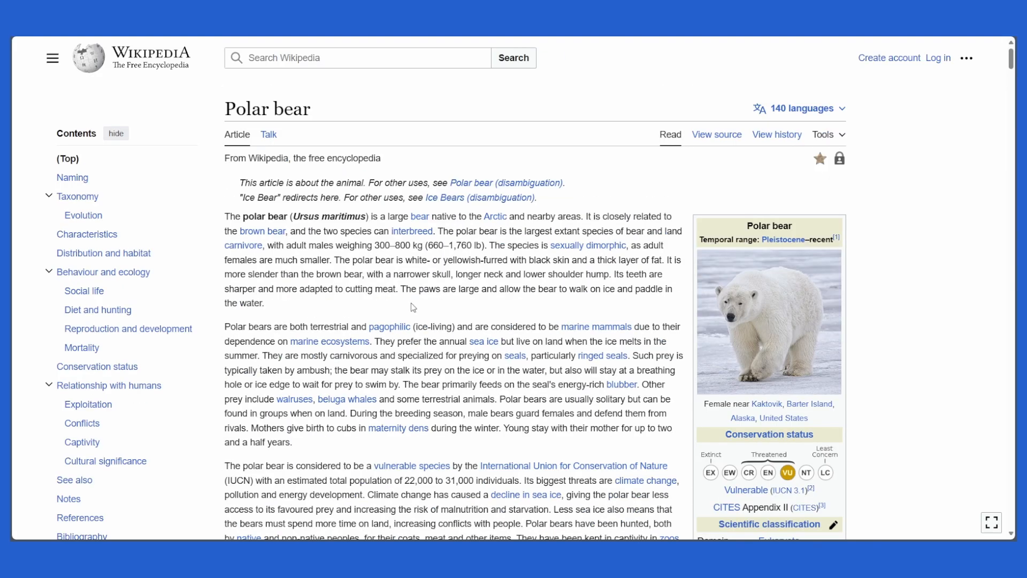
drag(269, 249, 488, 256)
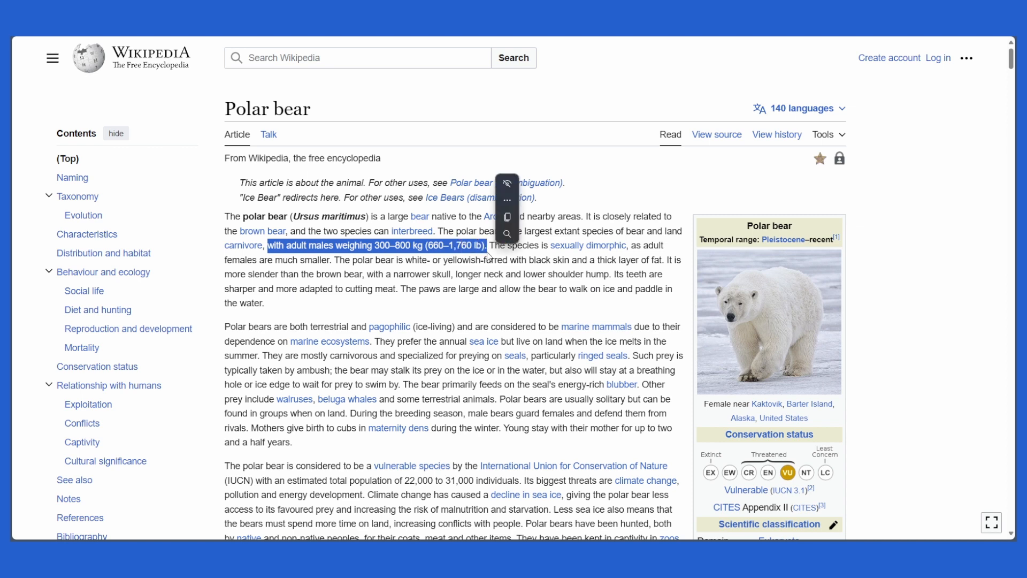
click(827, 188)
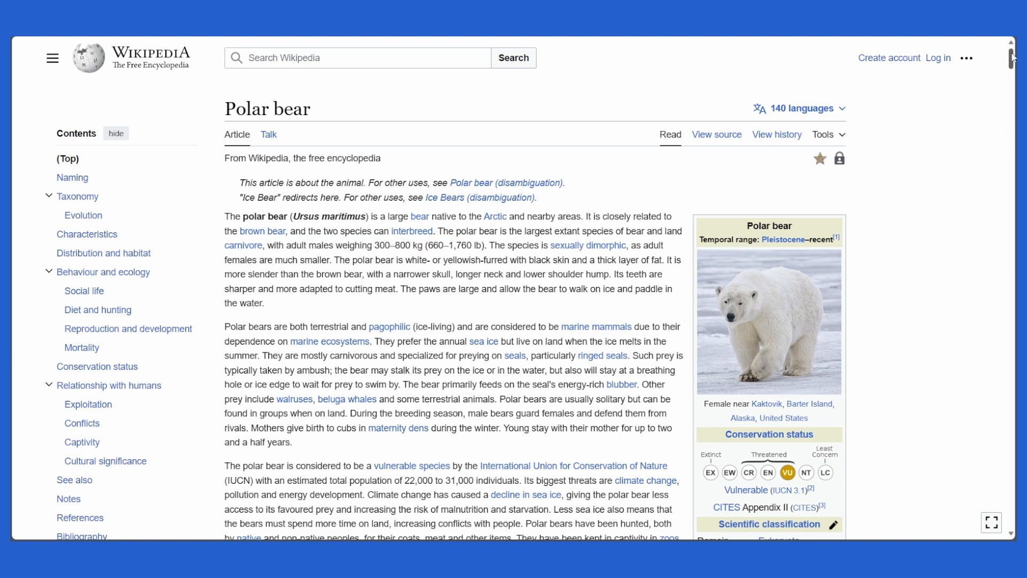
Step: In the Wikipedia Polar bear article, find and highlight the sentence about the oldest known fossil
drag(1011, 59, 1011, 117)
scroll(407, 208, up, 3)
drag(405, 210, 678, 210)
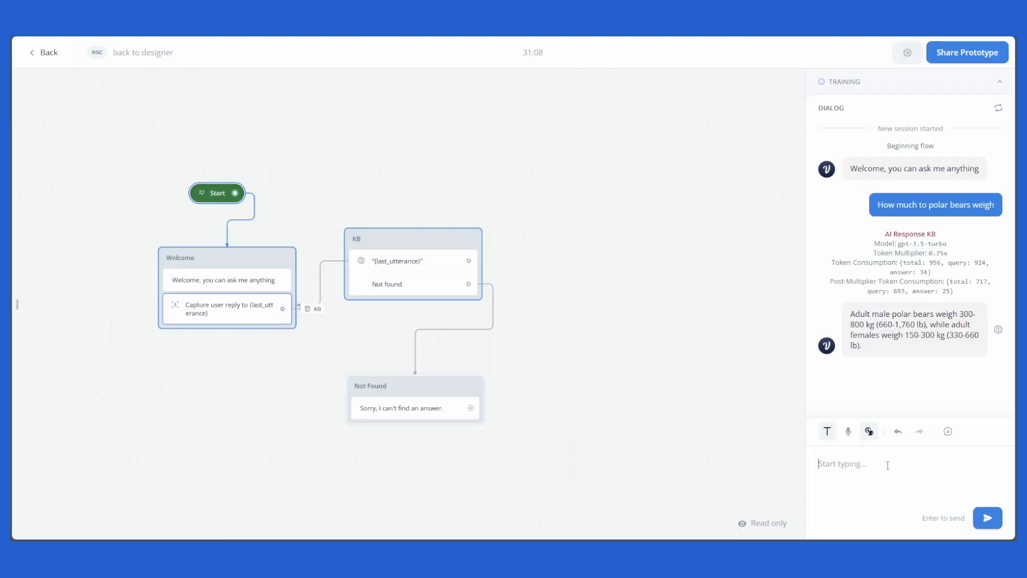
Step: Ask the agent "How old is the oldest polar bear fossil" in the prototype chat
text(Ho)
text(w old is the oldest polar bear)
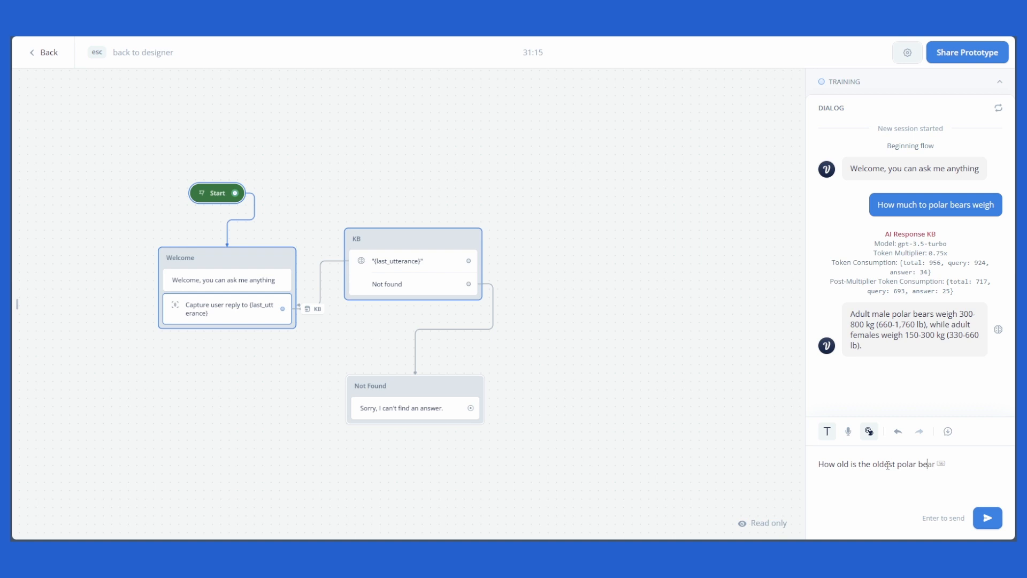
text( fol)
text(sil)
key(Return)
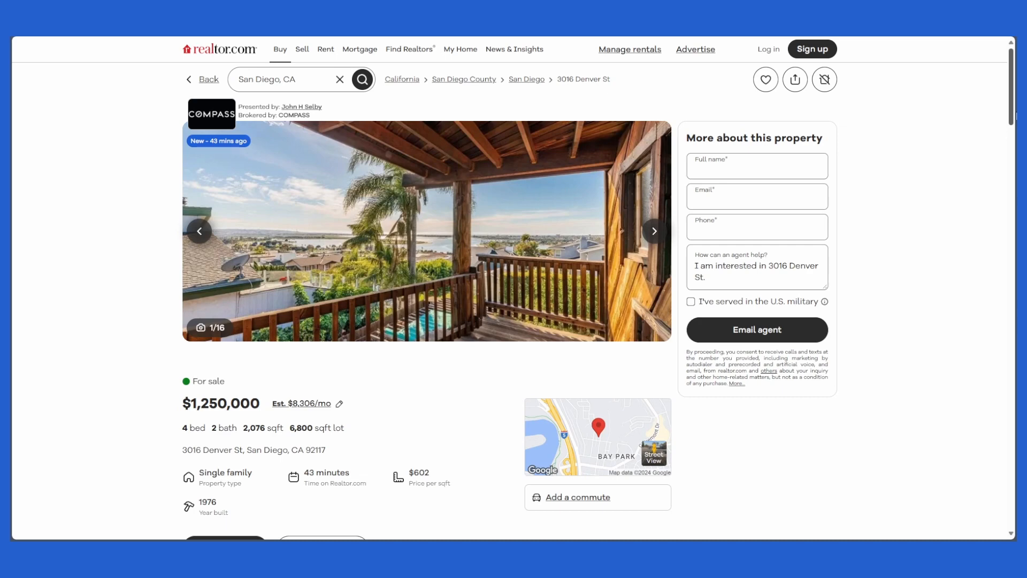
Step: In the realtor.com property listing, scroll to and highlight the listed sale price
mouse_move(1011, 105)
mouse_down()
mouse_move(1011, 236)
mouse_move(1011, 104)
mouse_up()
scroll(152, 275, down, 2)
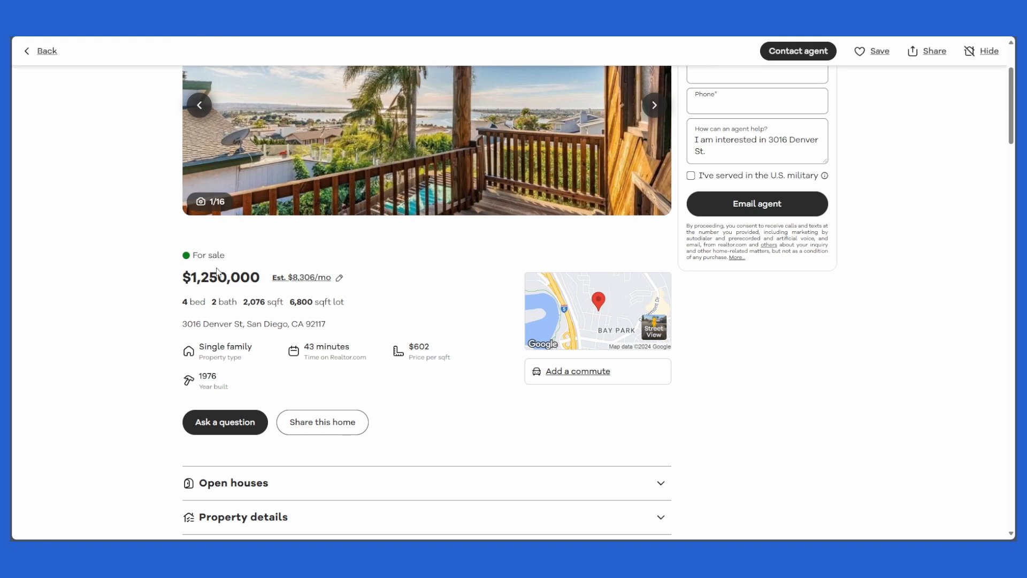
drag(174, 278, 268, 276)
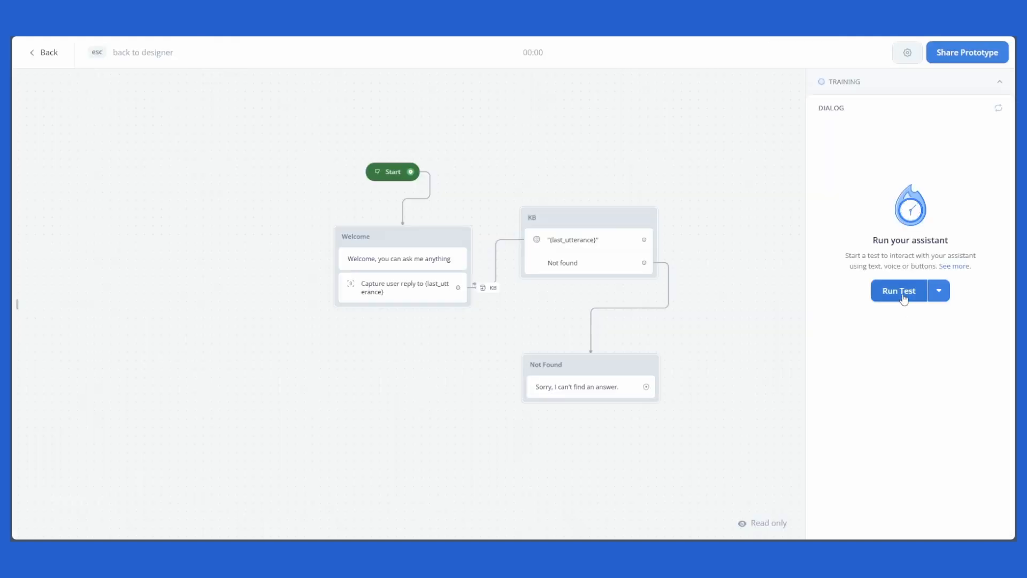
Step: Start a new test run and ask the agent "How much is the property"
click(904, 293)
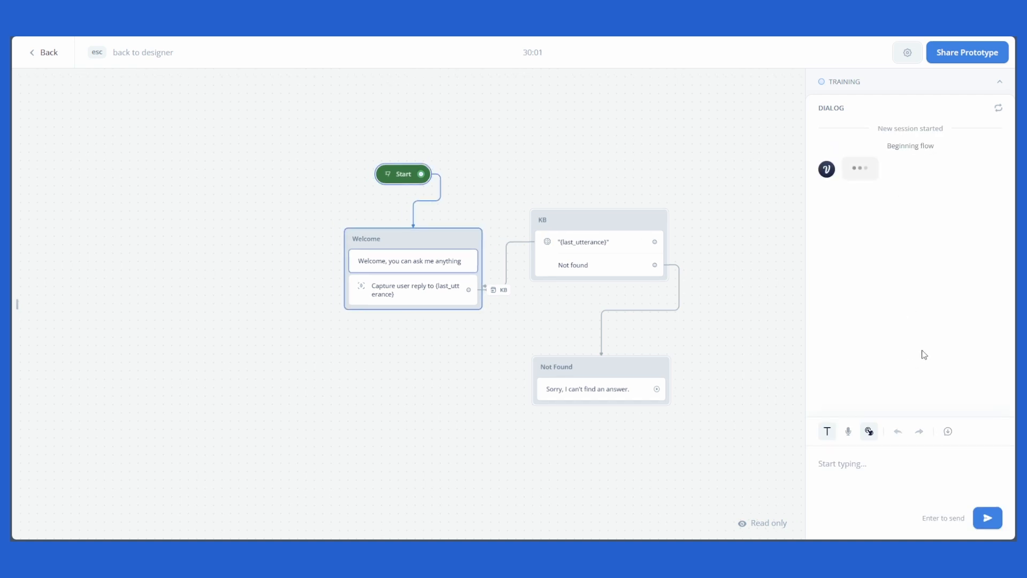
click(890, 474)
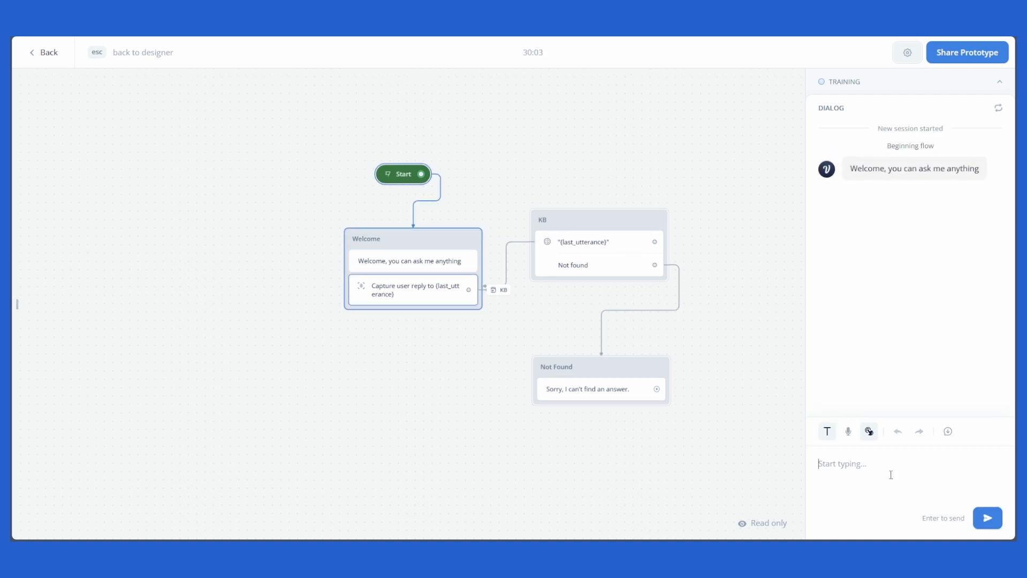
text(How much is the property)
key(Return)
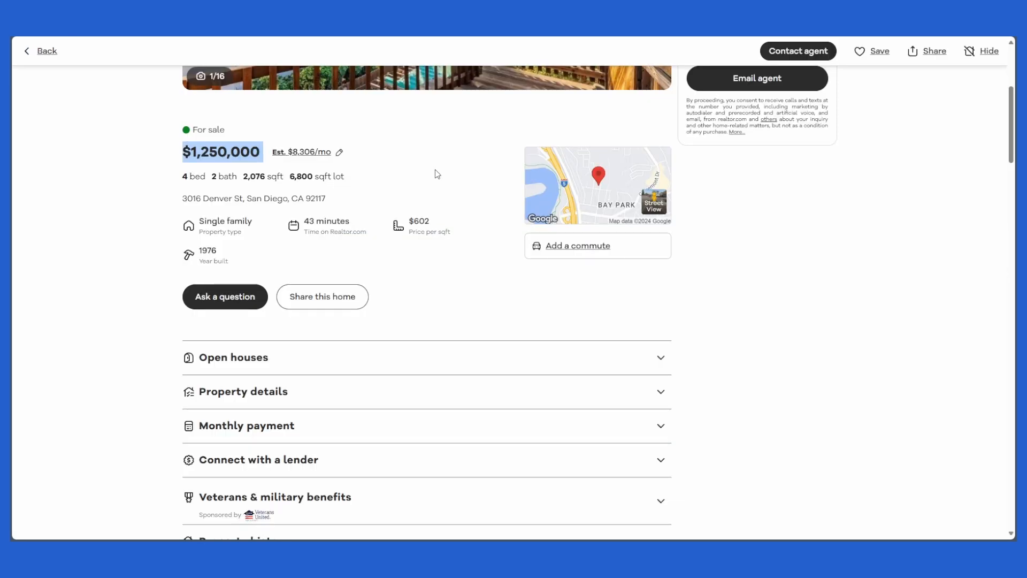
Step: Re-check the price and address details shown in the property listing
scroll(427, 182, up, 2)
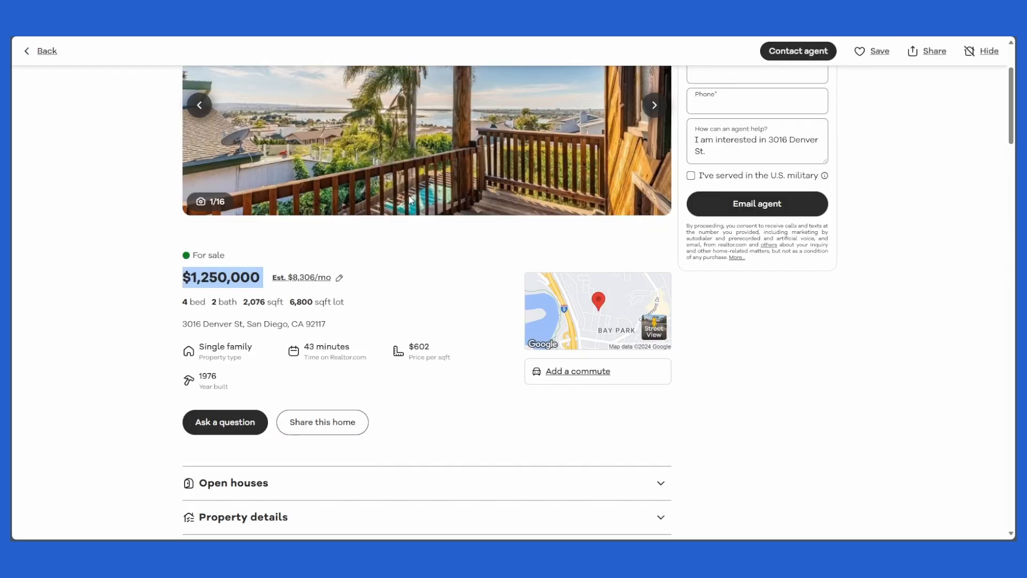
drag(374, 309, 179, 305)
triple_click(345, 329)
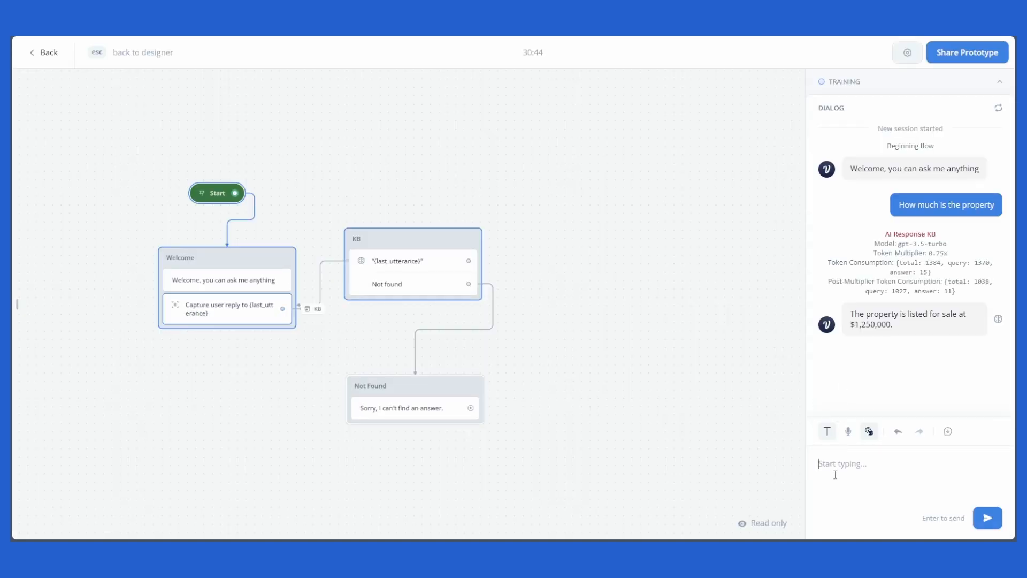
Step: Ask the agent "How big is the property" in the prototype chat
text(How big is the property)
key(Return)
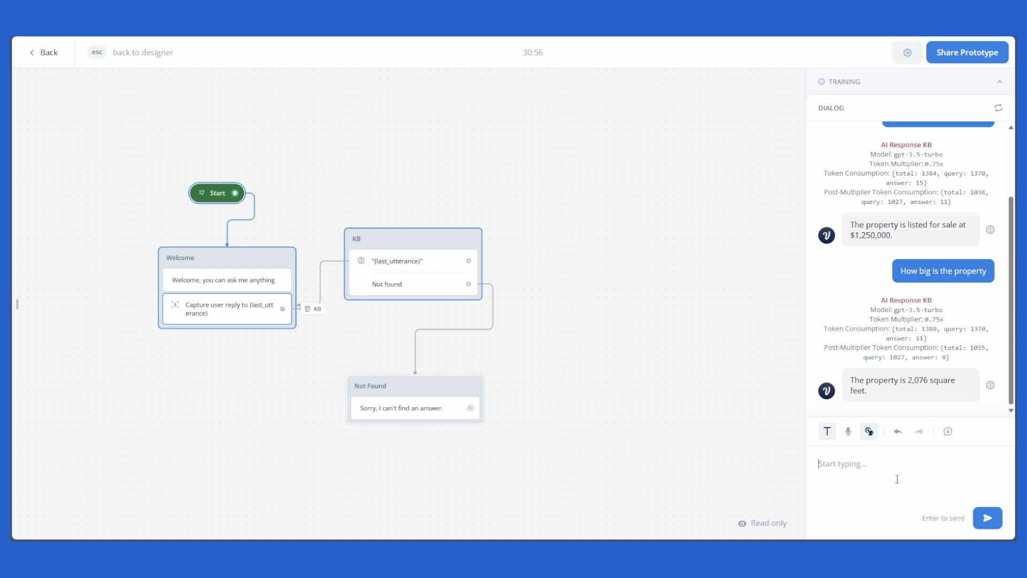
Step: Ask the agent "Where is this property located" in the prototype chat
text(Where is this propr)
key(BackSpace)
text(erty located)
key(Return)
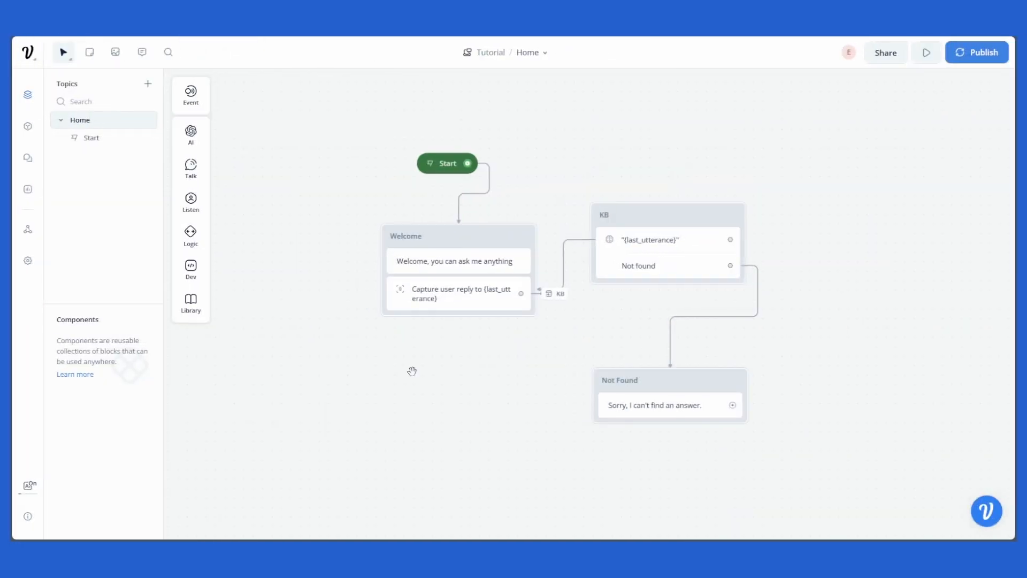
drag(410, 372, 388, 367)
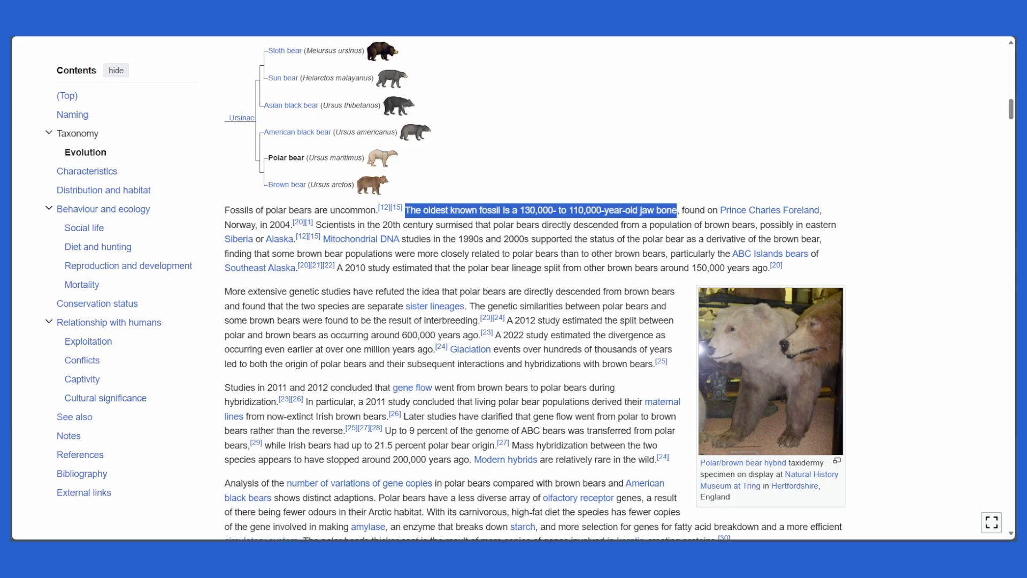
mouse_move(1011, 95)
mouse_down()
mouse_move(1011, 52)
mouse_move(1012, 463)
mouse_move(1012, 86)
mouse_up()
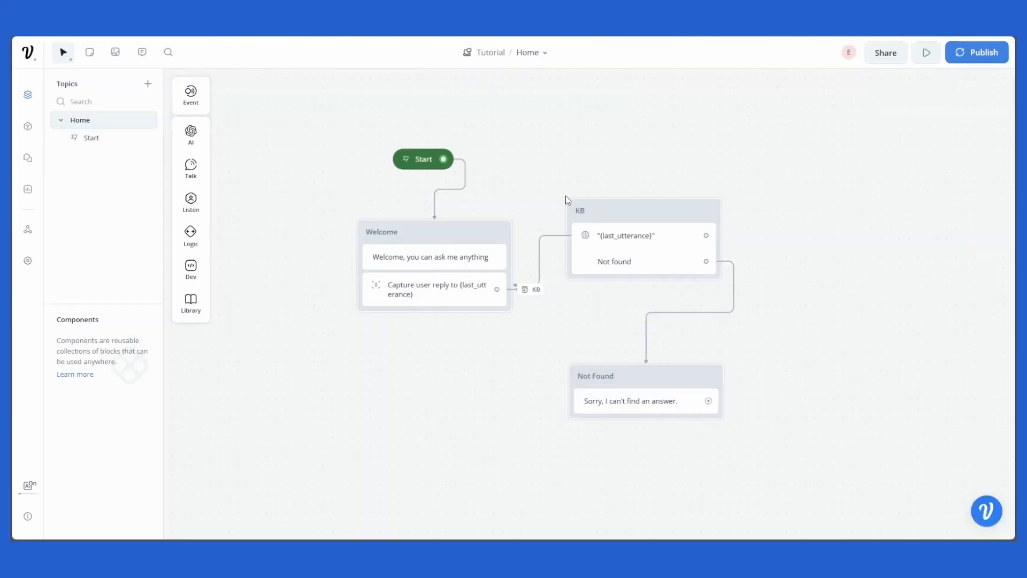
drag(569, 199, 484, 145)
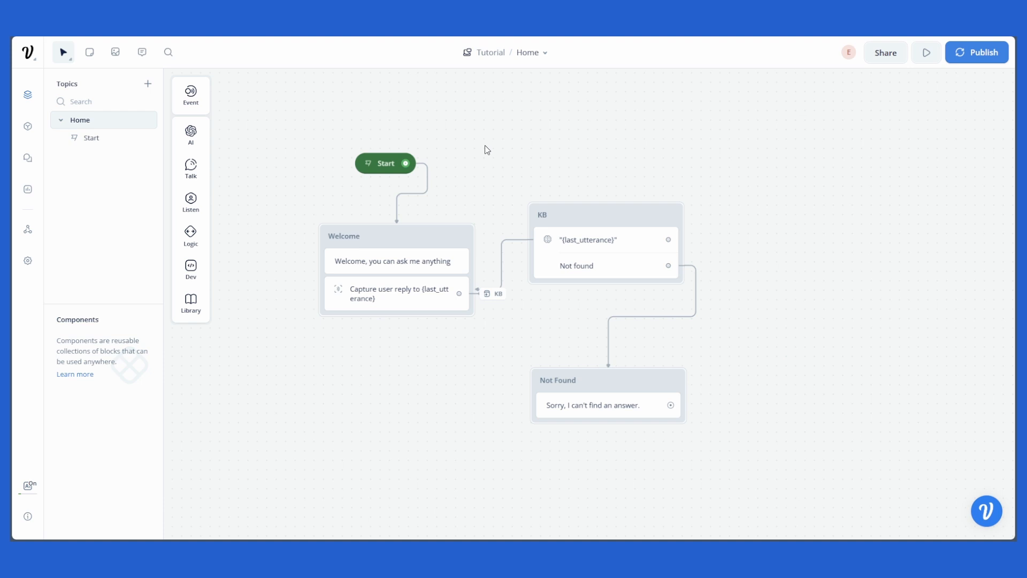
drag(484, 146, 515, 150)
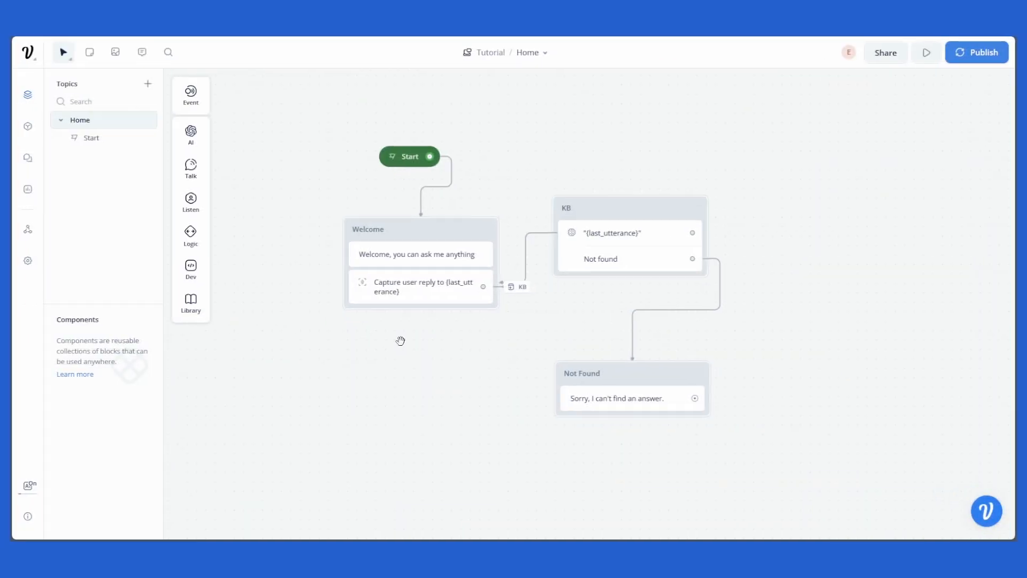
mouse_move(401, 341)
mouse_down()
mouse_move(370, 336)
mouse_move(417, 344)
mouse_move(384, 342)
mouse_up()
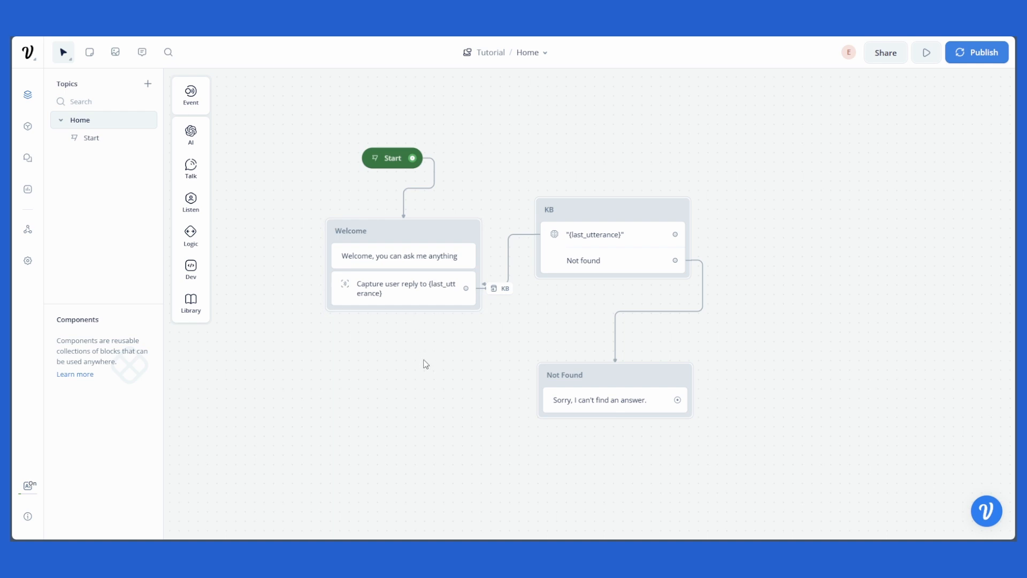
mouse_move(381, 344)
mouse_down()
mouse_move(383, 360)
mouse_move(410, 360)
mouse_move(390, 353)
mouse_move(395, 308)
mouse_move(368, 351)
mouse_move(371, 341)
mouse_move(440, 355)
mouse_move(391, 355)
mouse_up()
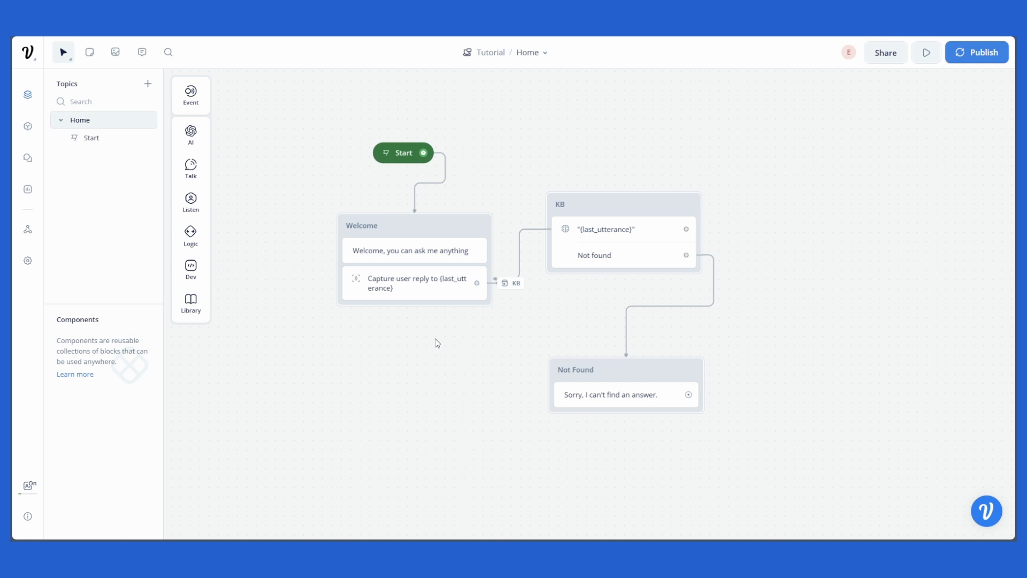
drag(438, 329, 410, 340)
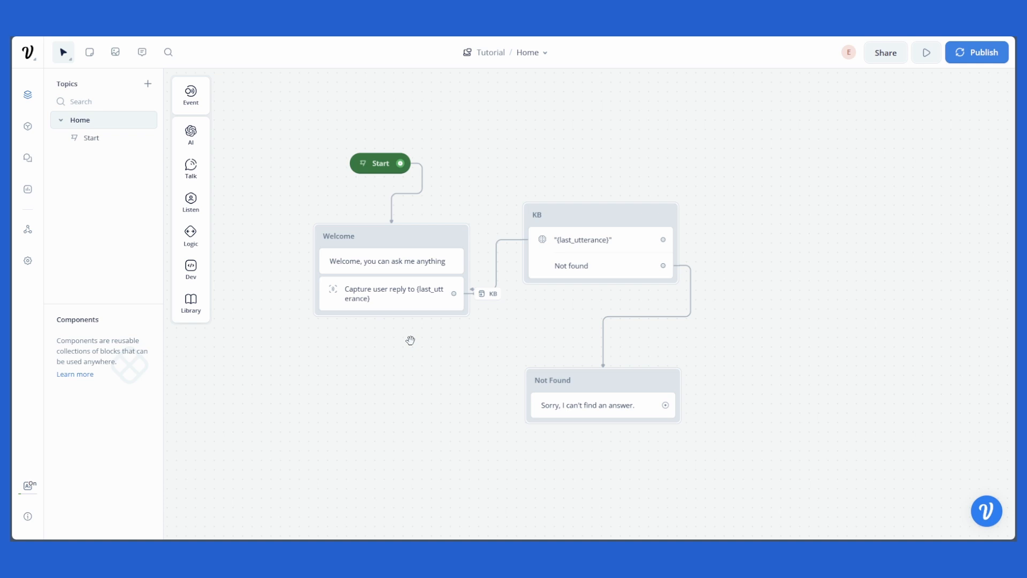
drag(411, 340, 479, 348)
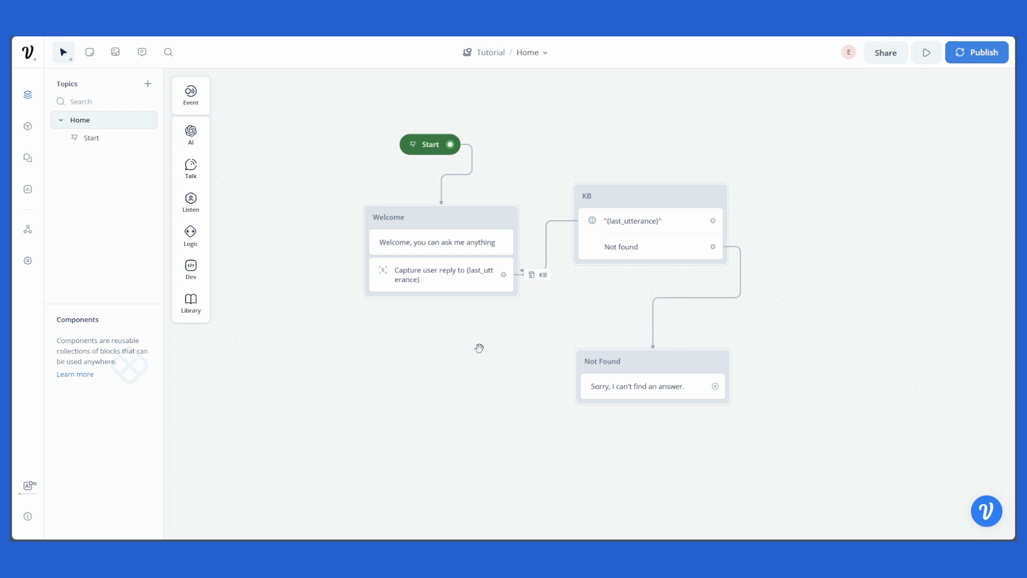